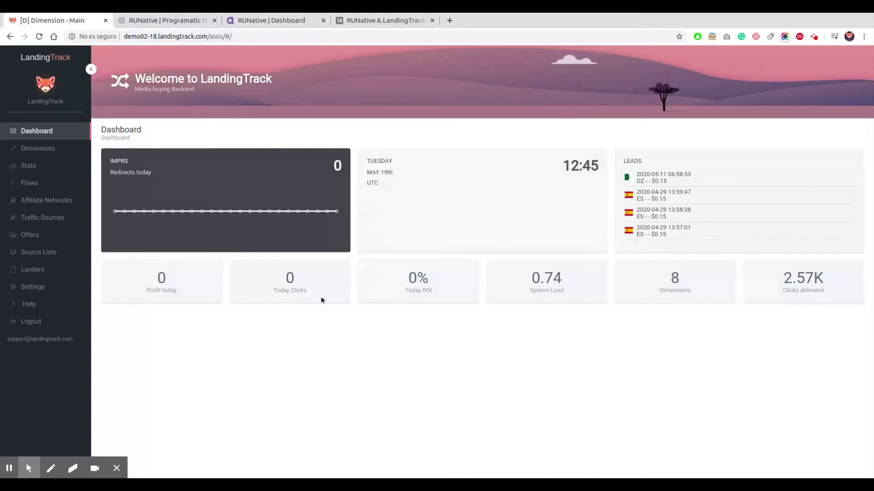
Step: View the RUNative homepage and open the Traffic Sources list in LandingTrack
{"action": "left_click", "coordinate": [182, 23]}
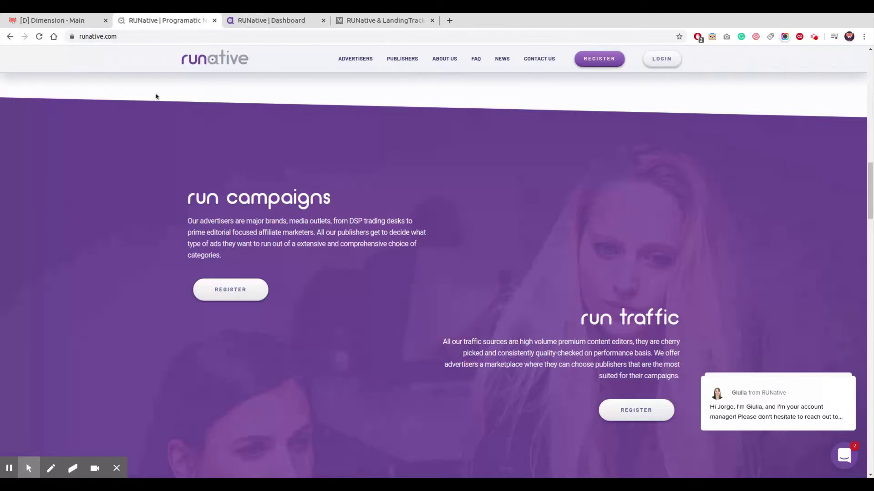
{"action": "left_click", "coordinate": [67, 27]}
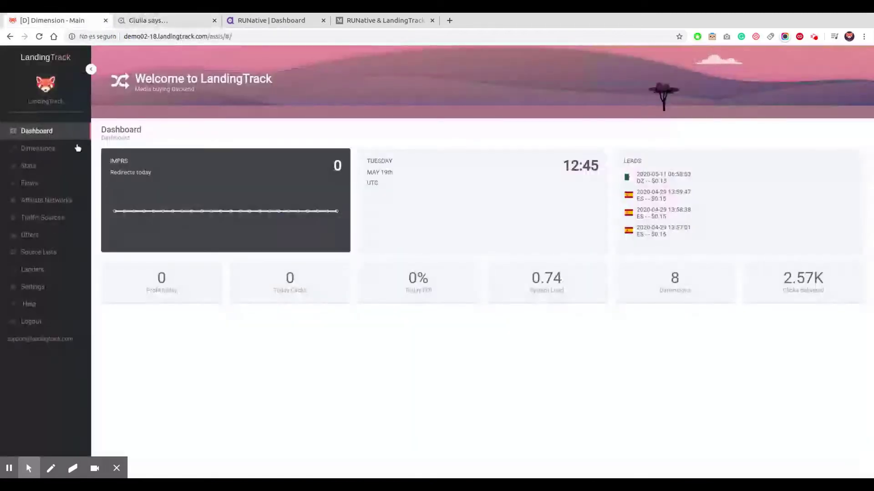
{"action": "left_click", "coordinate": [52, 220]}
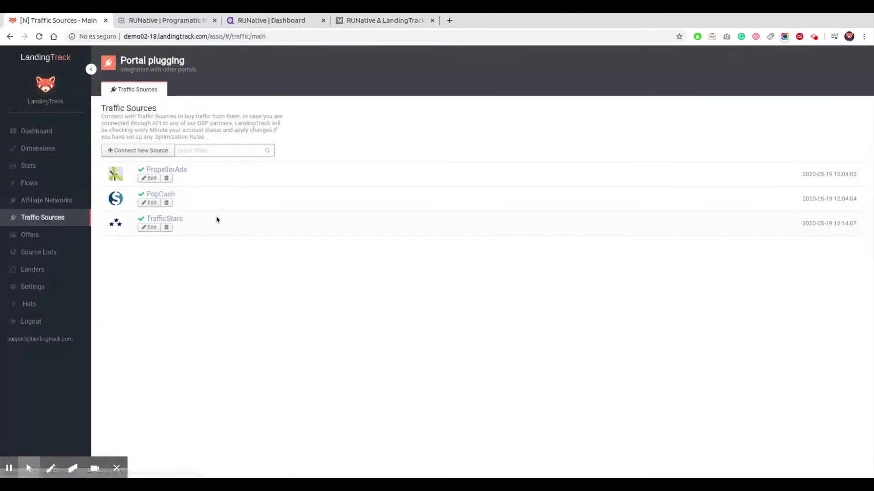
{"action": "left_click", "coordinate": [187, 222]}
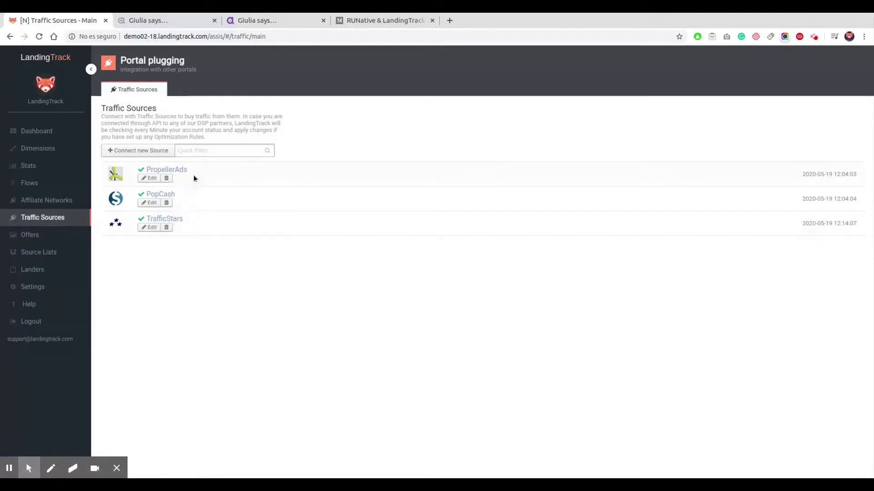
Step: Start connecting a new traffic source and choose RUNative from the fully integrated DSPs
{"action": "left_click", "coordinate": [136, 150]}
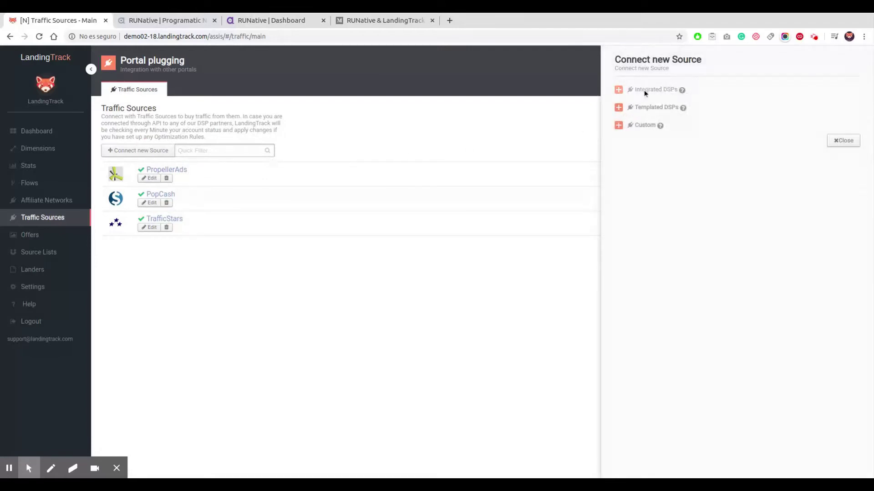
{"action": "left_click", "coordinate": [644, 91]}
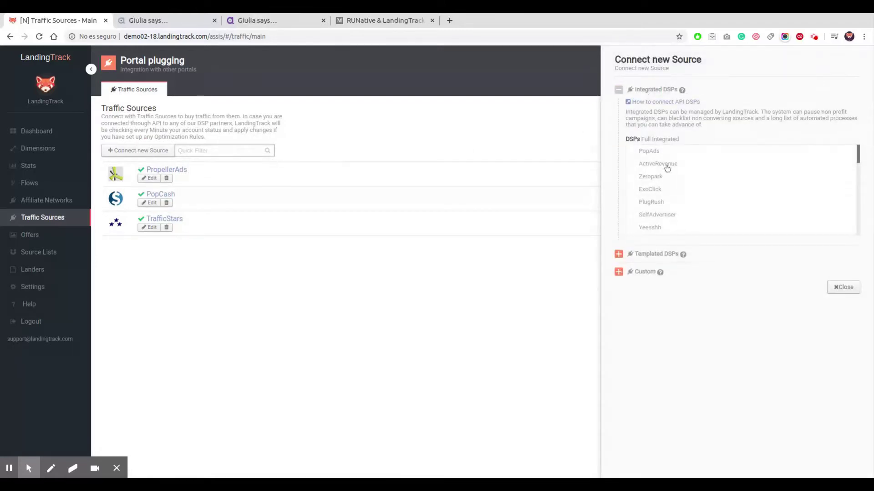
{"action": "scroll", "coordinate": [664, 177], "scroll_direction": "down", "scroll_amount": 5}
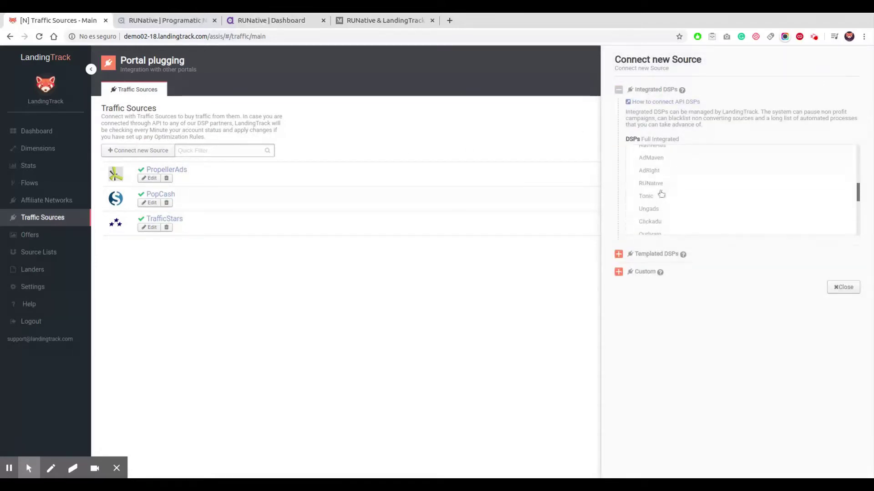
{"action": "left_click", "coordinate": [661, 186]}
{"action": "scroll", "coordinate": [739, 251], "scroll_direction": "down", "scroll_amount": 1}
{"action": "scroll", "coordinate": [739, 251], "scroll_direction": "down", "scroll_amount": 1}
Step: Check the User, Password, Client and Secret fields required for the RUNative connection
{"action": "left_click", "coordinate": [681, 256]}
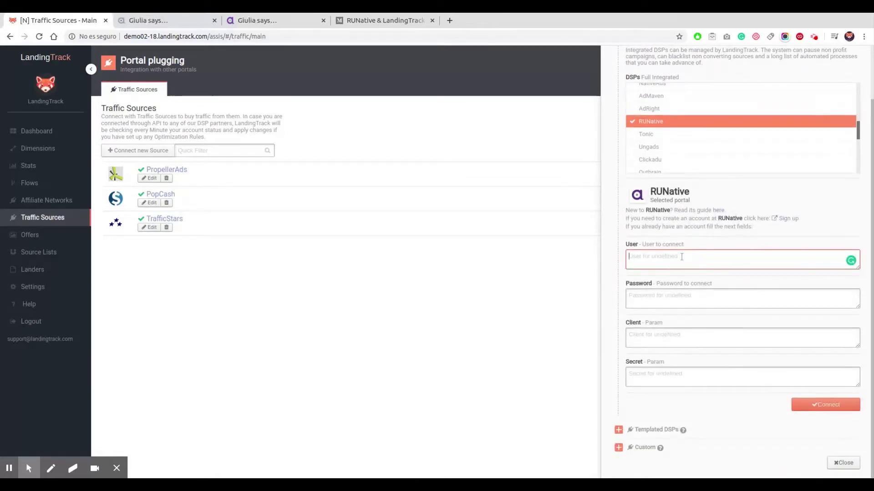
{"action": "left_click", "coordinate": [663, 298]}
{"action": "left_click", "coordinate": [661, 342]}
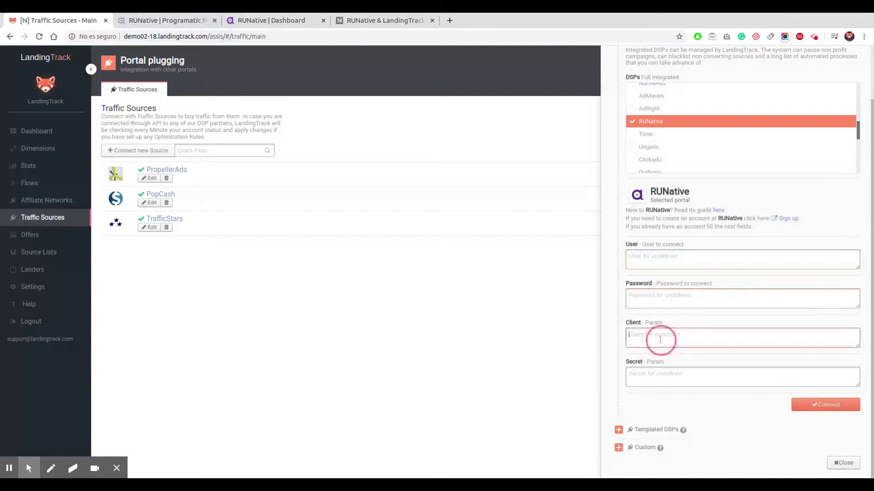
{"action": "left_click", "coordinate": [663, 377]}
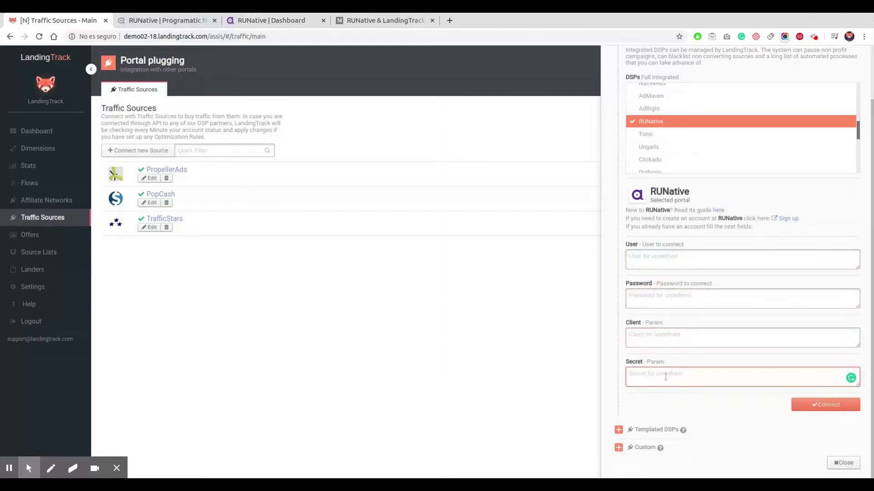
Step: Switch to the RUNative advertiser dashboard and open its Tracking & API page
{"action": "left_click", "coordinate": [268, 23]}
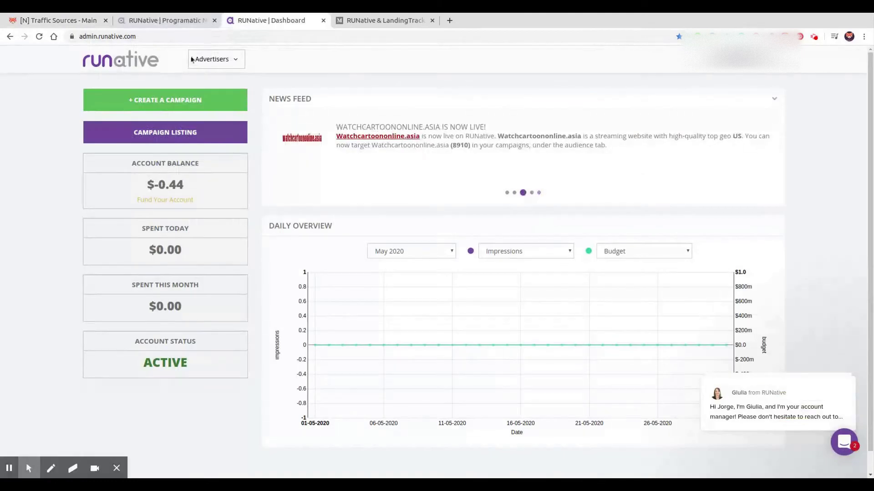
{"action": "left_click", "coordinate": [214, 66]}
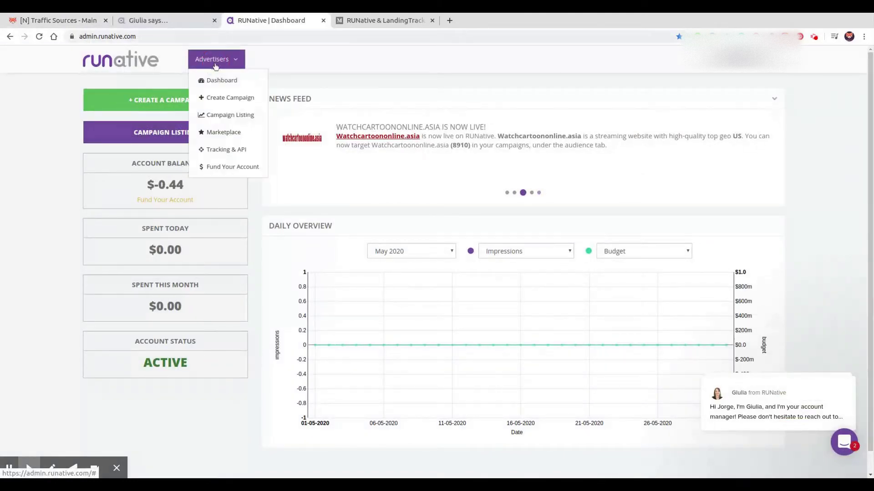
{"action": "left_click", "coordinate": [228, 156]}
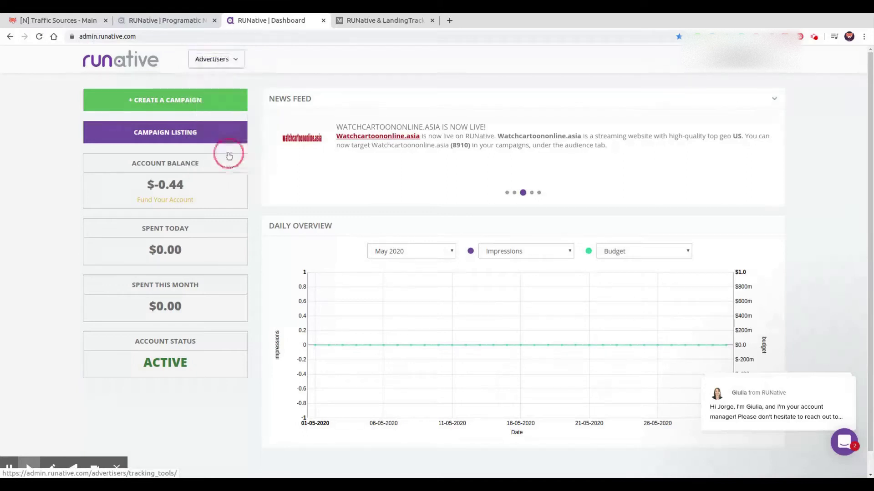
Step: Review the dynamic parameters, the S2S postback URL with payout value, and the RUNative API section of the tracking page
{"action": "left_click", "coordinate": [127, 191]}
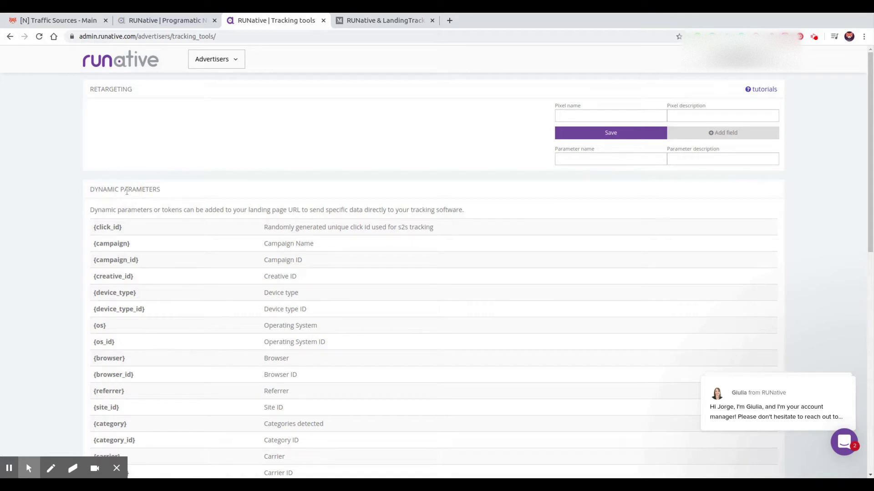
{"action": "scroll", "coordinate": [127, 192], "scroll_direction": "down", "scroll_amount": 3}
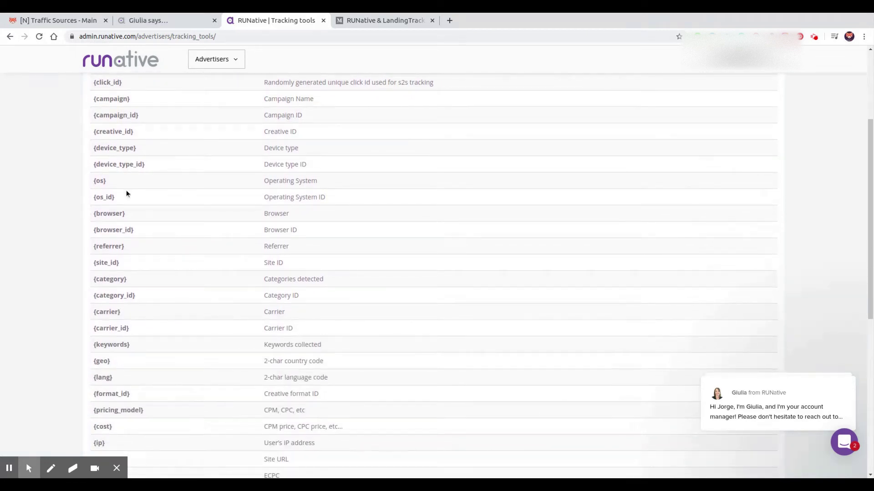
{"action": "scroll", "coordinate": [127, 191], "scroll_direction": "down", "scroll_amount": 7}
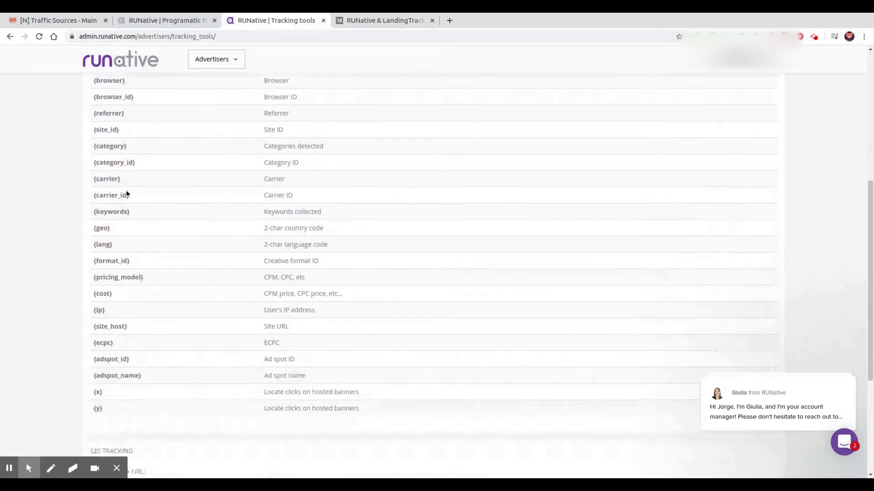
{"action": "left_click", "coordinate": [115, 268]}
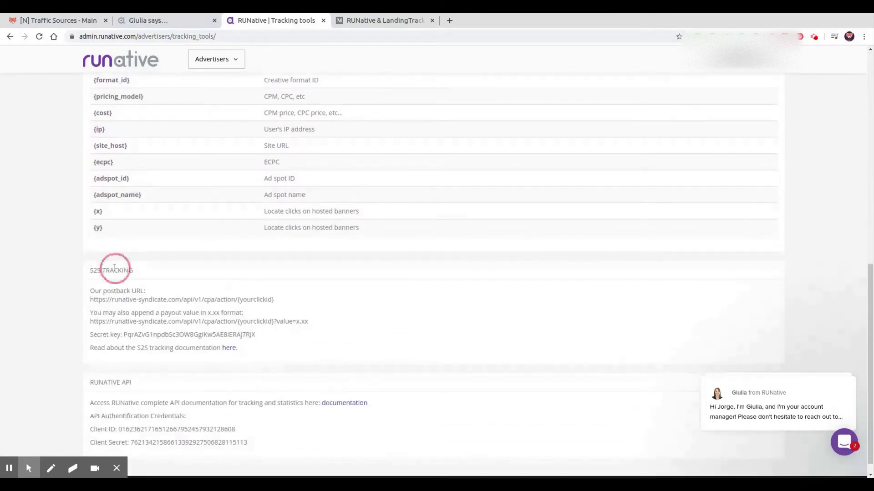
{"action": "left_click_drag", "start_coordinate": [119, 321], "coordinate": [319, 322]}
{"action": "scroll", "coordinate": [267, 292], "scroll_direction": "down", "scroll_amount": 1}
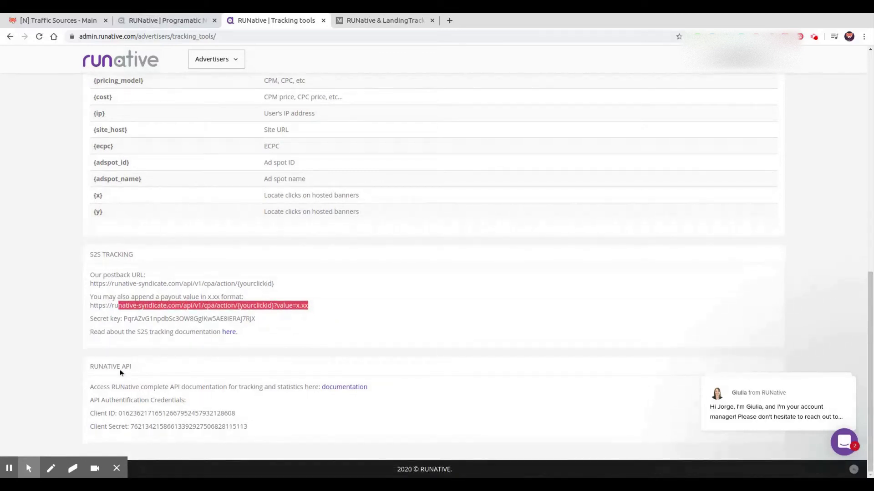
{"action": "left_click_drag", "start_coordinate": [97, 367], "coordinate": [136, 366]}
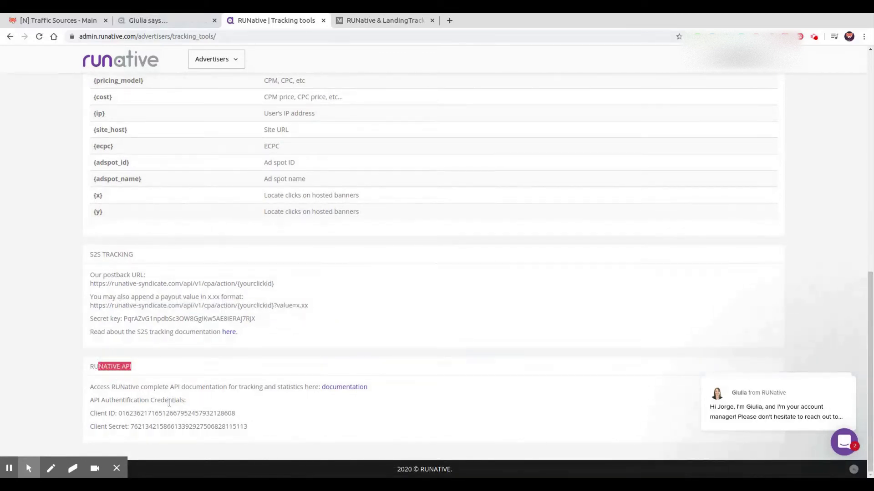
Step: Copy the API client ID from RUNative and paste it into the Client field of LandingTrack's connection form
{"action": "left_click_drag", "start_coordinate": [118, 414], "coordinate": [244, 418]}
{"action": "key", "text": "ctrl+c"}
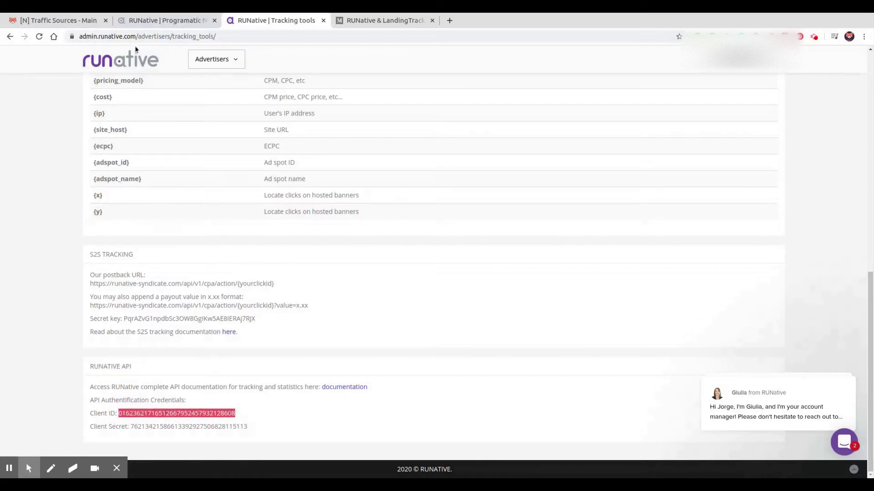
{"action": "left_click", "coordinate": [38, 20]}
{"action": "left_click", "coordinate": [658, 334]}
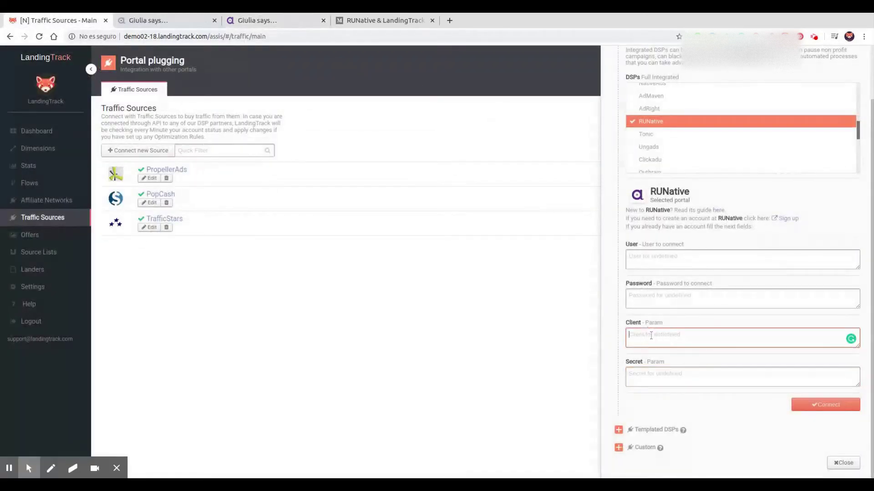
{"action": "key", "text": "ctrl+v"}
Step: Copy the API client secret from RUNative and paste it into the Secret field of LandingTrack's connection form
{"action": "left_click", "coordinate": [291, 20]}
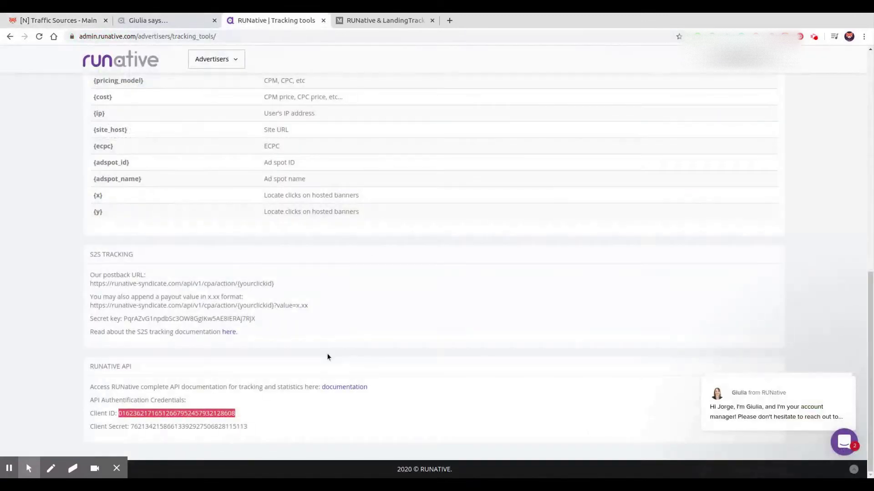
{"action": "left_click_drag", "start_coordinate": [130, 426], "coordinate": [260, 428]}
{"action": "key", "text": "ctrl+c"}
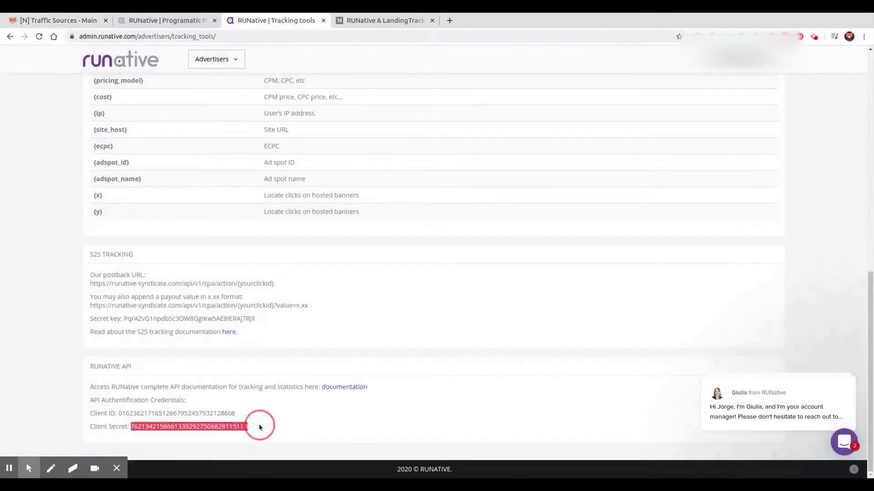
{"action": "left_click", "coordinate": [58, 20]}
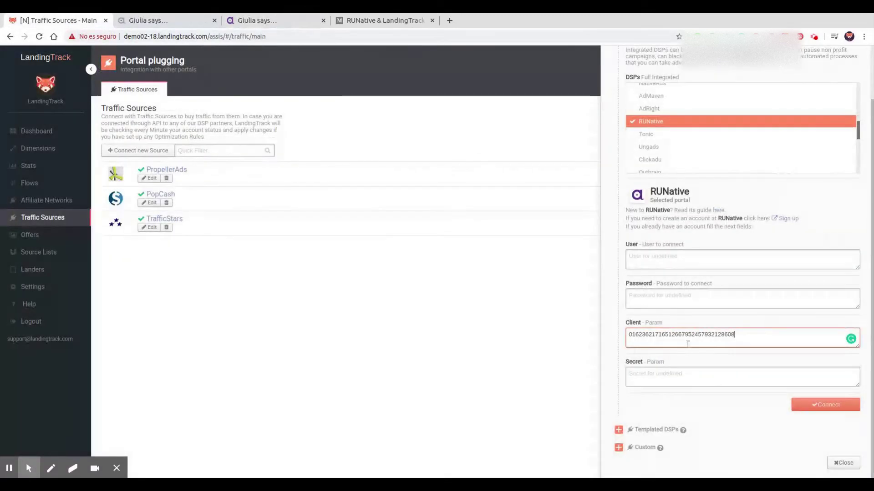
{"action": "left_click", "coordinate": [664, 380]}
{"action": "key", "text": "ctrl+v"}
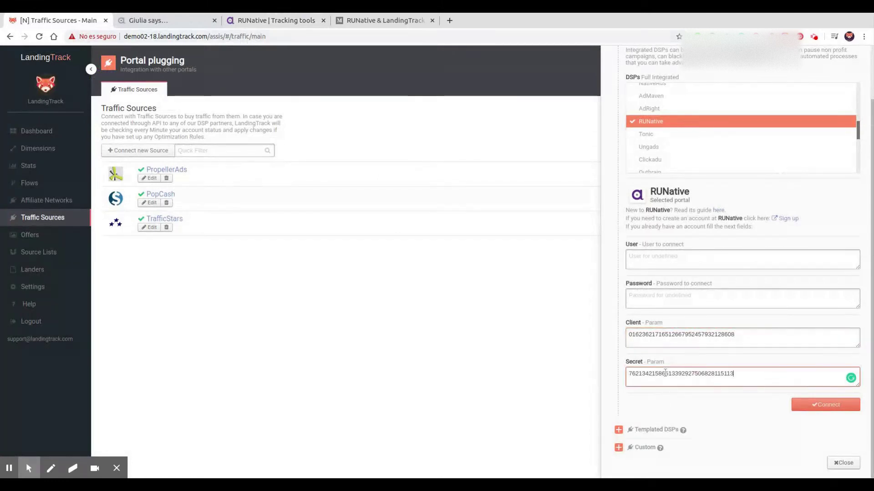
Step: Enter the RUNative account user and password, and connect the new traffic source
{"action": "left_click", "coordinate": [645, 257]}
{"action": "left_click", "coordinate": [648, 297]}
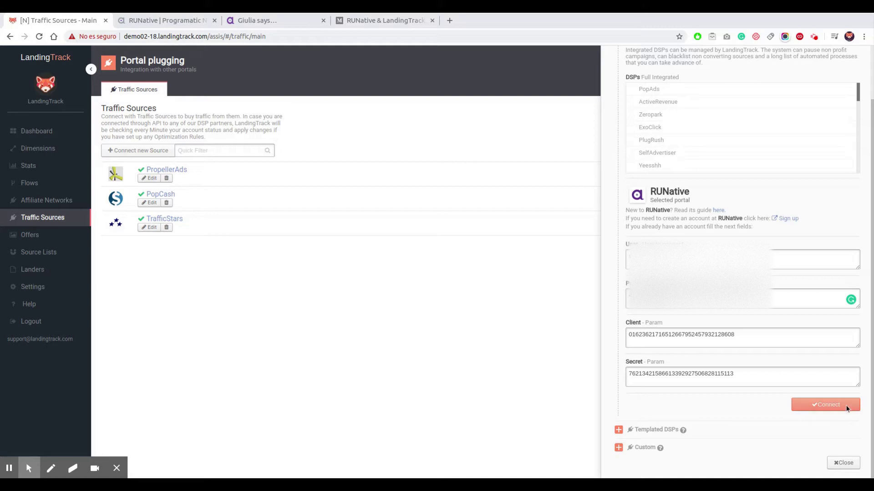
{"action": "left_click", "coordinate": [833, 404]}
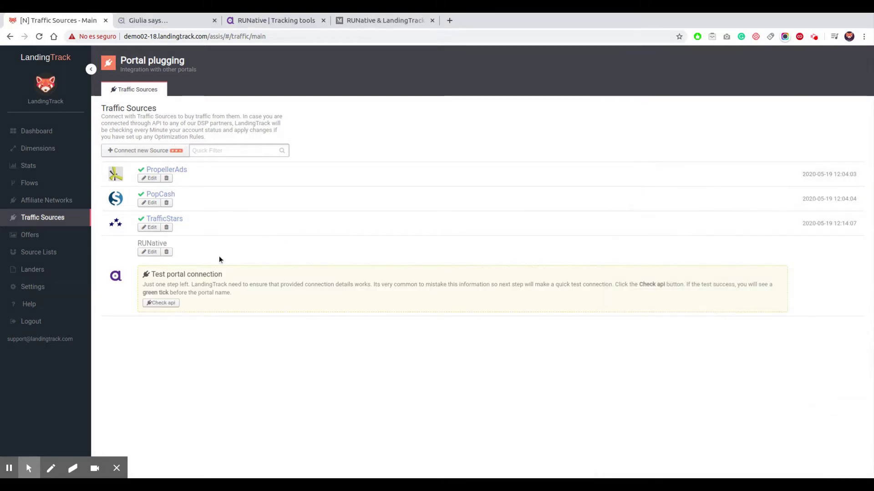
Step: Test the API connection of the new RUNative source using its portal credentials
{"action": "left_click", "coordinate": [167, 304]}
{"action": "left_click", "coordinate": [663, 107]}
{"action": "left_click", "coordinate": [668, 326]}
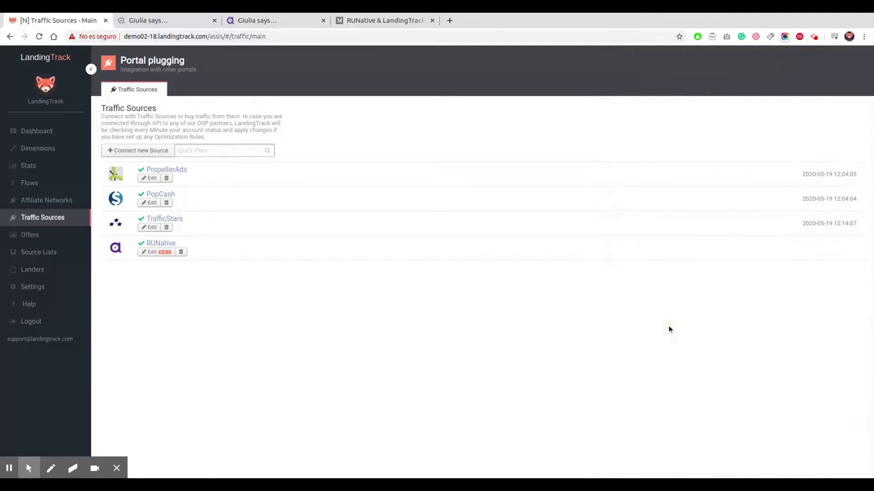
Step: Refresh the campaigns in the RUNative source's profile and return to the Traffic Sources list
{"action": "left_click", "coordinate": [167, 248]}
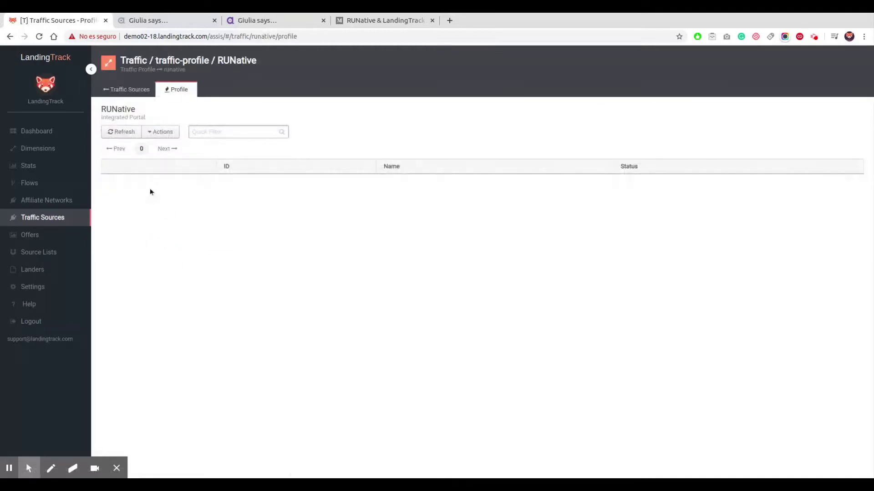
{"action": "left_click", "coordinate": [126, 133]}
{"action": "left_click", "coordinate": [208, 168]}
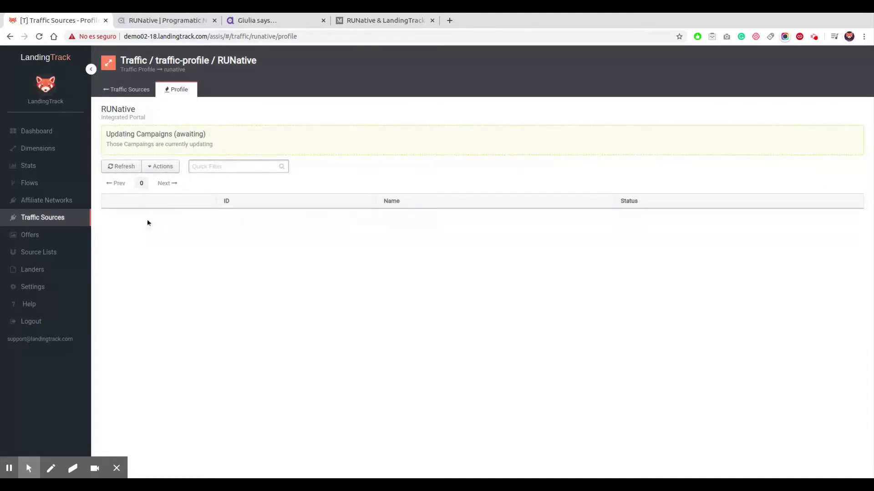
{"action": "left_click", "coordinate": [143, 90]}
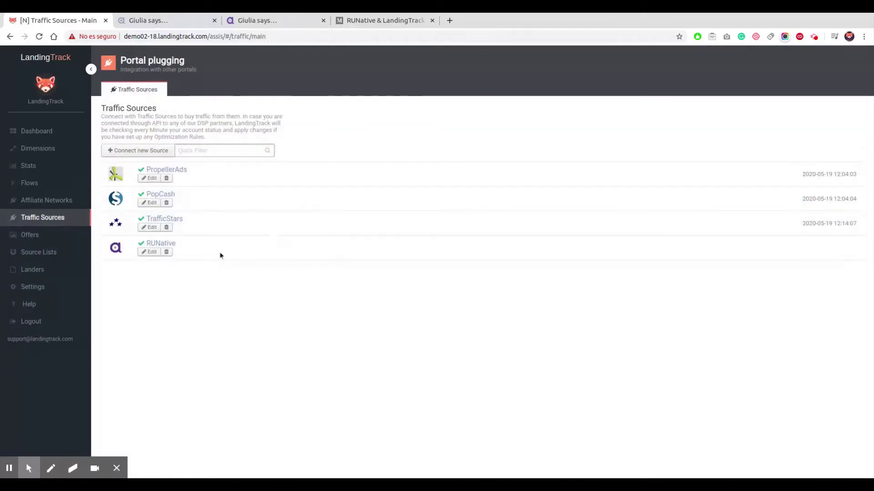
Step: Open the RUNative source for editing and examine the parameters and tokens in its campaign URL, including ad spot, creative and cost
{"action": "left_click", "coordinate": [150, 251]}
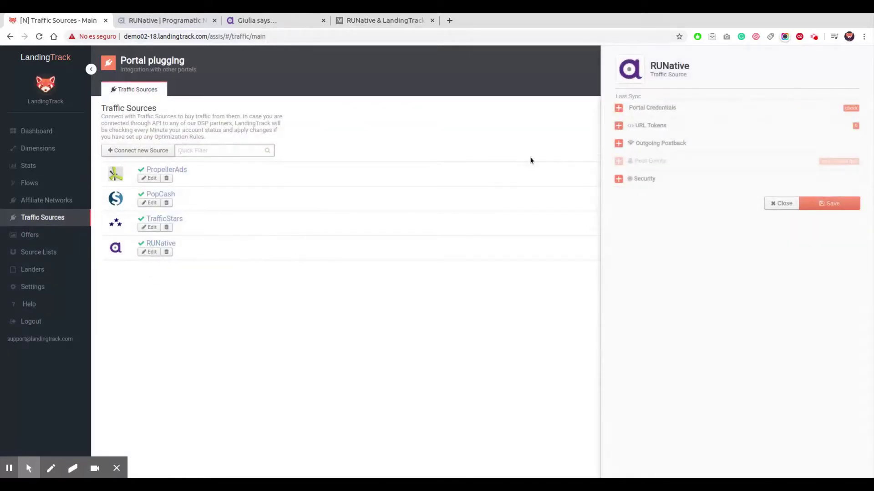
{"action": "left_click", "coordinate": [649, 127]}
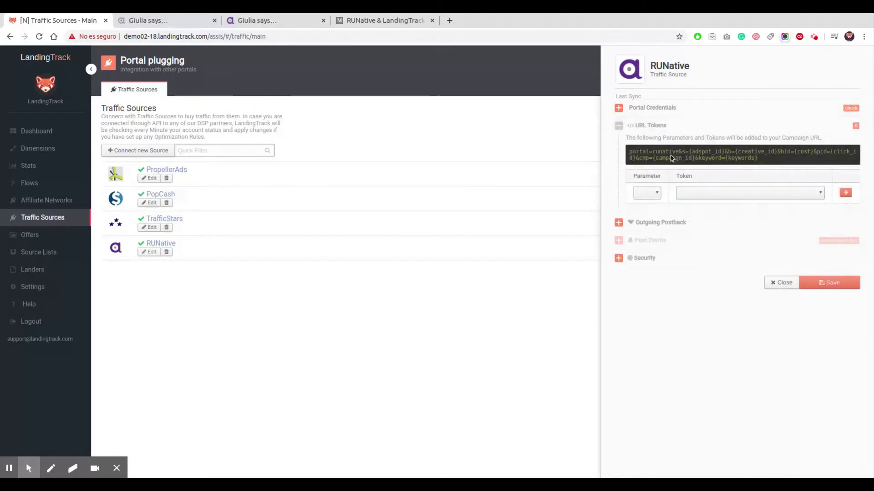
{"action": "left_click_drag", "start_coordinate": [758, 158], "coordinate": [631, 156]}
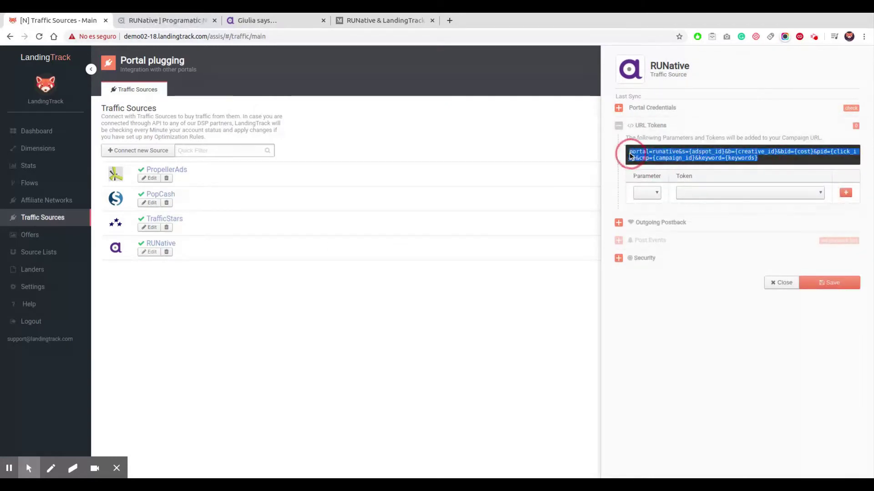
{"action": "left_click", "coordinate": [688, 156]}
{"action": "left_click_drag", "start_coordinate": [688, 156], "coordinate": [681, 155]}
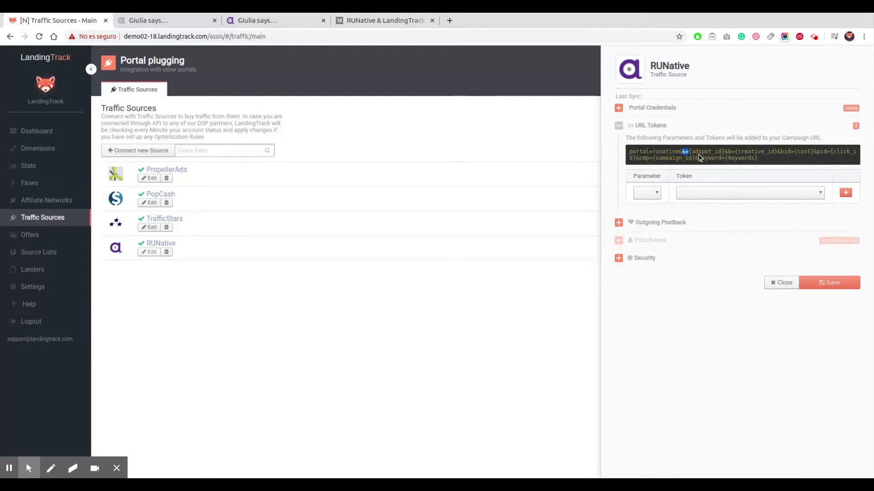
{"action": "left_click_drag", "start_coordinate": [725, 156], "coordinate": [690, 157]}
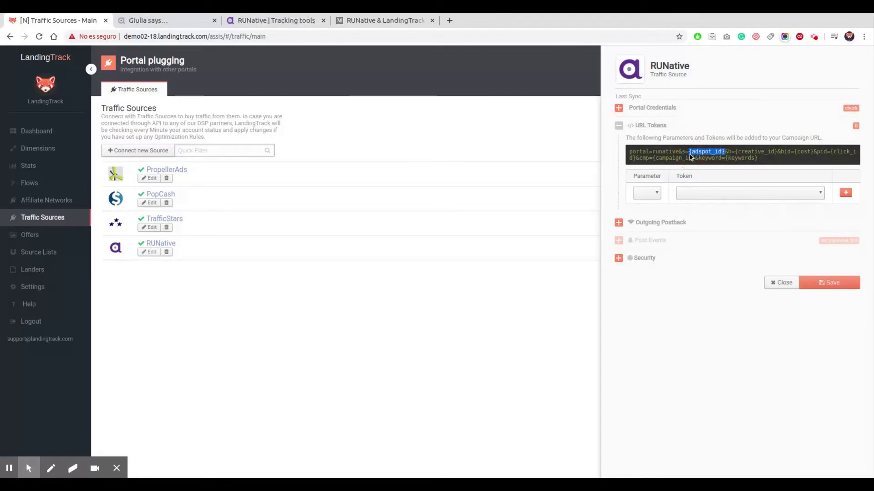
{"action": "left_click_drag", "start_coordinate": [777, 154], "coordinate": [742, 156]}
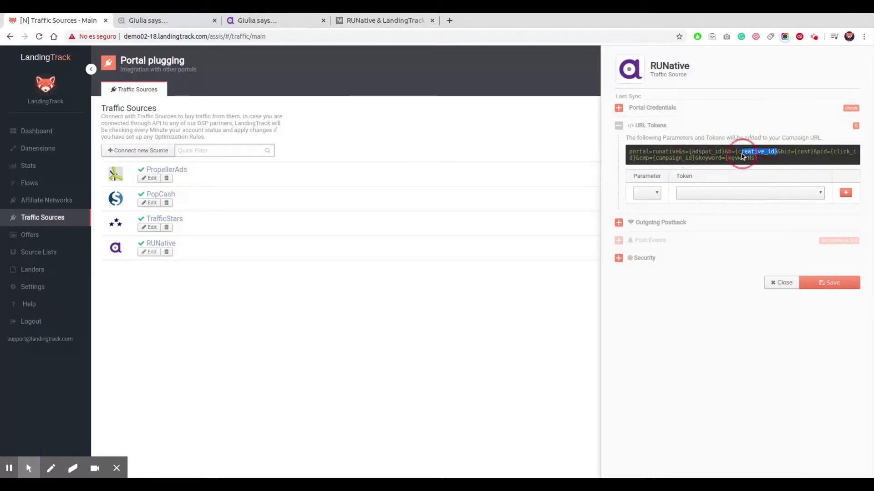
{"action": "left_click_drag", "start_coordinate": [814, 154], "coordinate": [798, 155]}
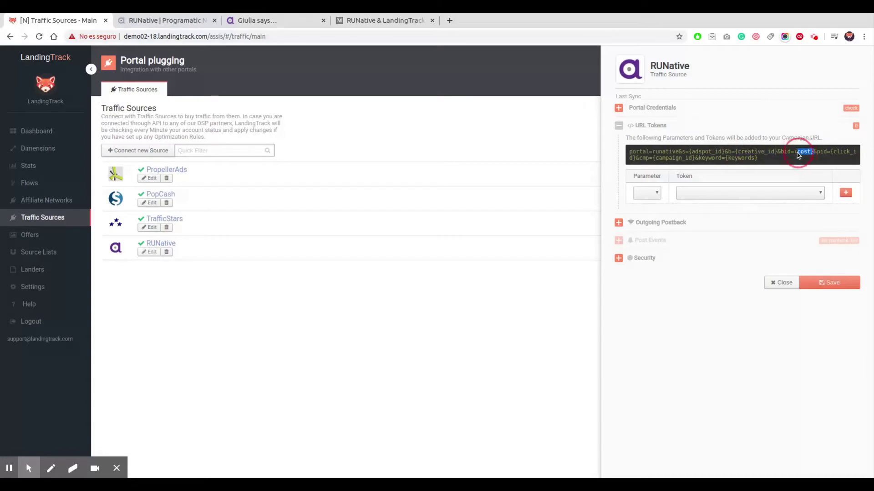
Step: Add two URL tokens to the RUNative source: d1 with {os_id} and d2 with {browser_id}
{"action": "left_click", "coordinate": [644, 190]}
{"action": "left_click", "coordinate": [643, 206]}
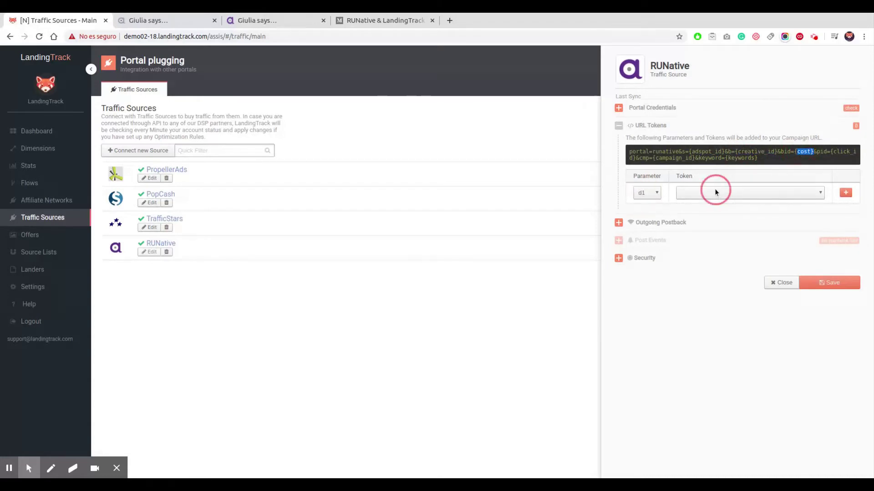
{"action": "left_click", "coordinate": [844, 193]}
{"action": "left_click", "coordinate": [641, 211]}
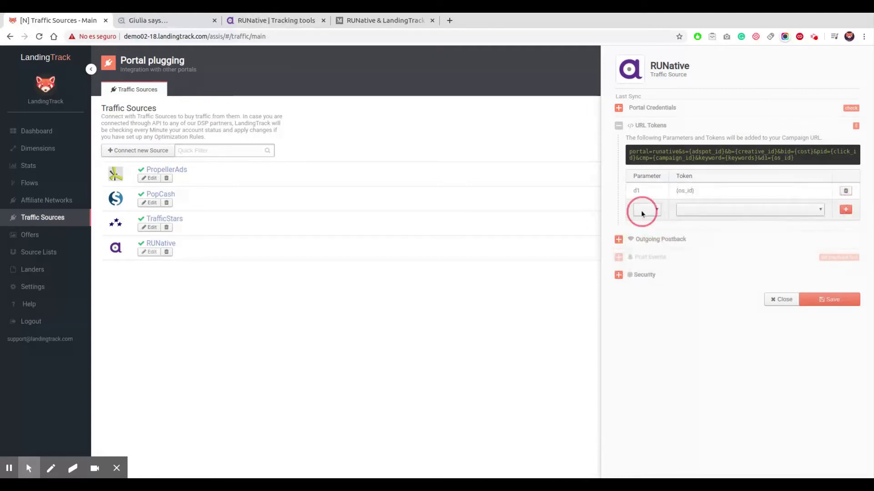
{"action": "left_click", "coordinate": [719, 206]}
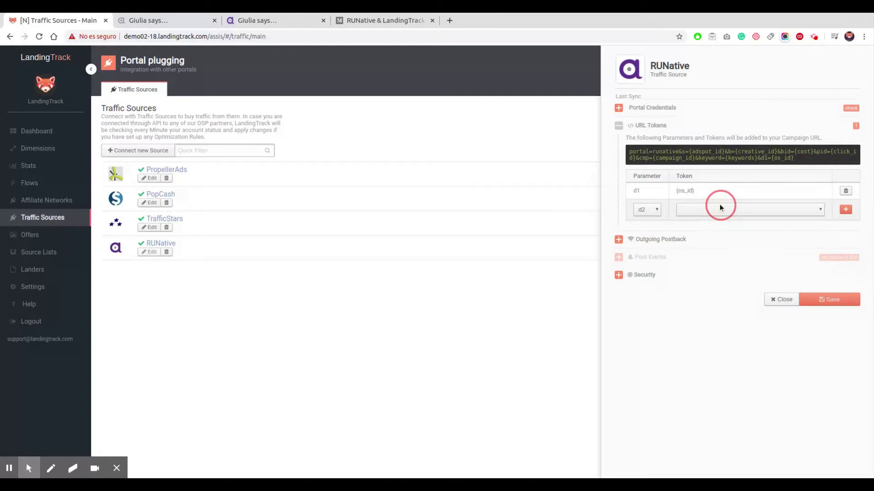
{"action": "left_click", "coordinate": [827, 225]}
{"action": "left_click", "coordinate": [845, 209]}
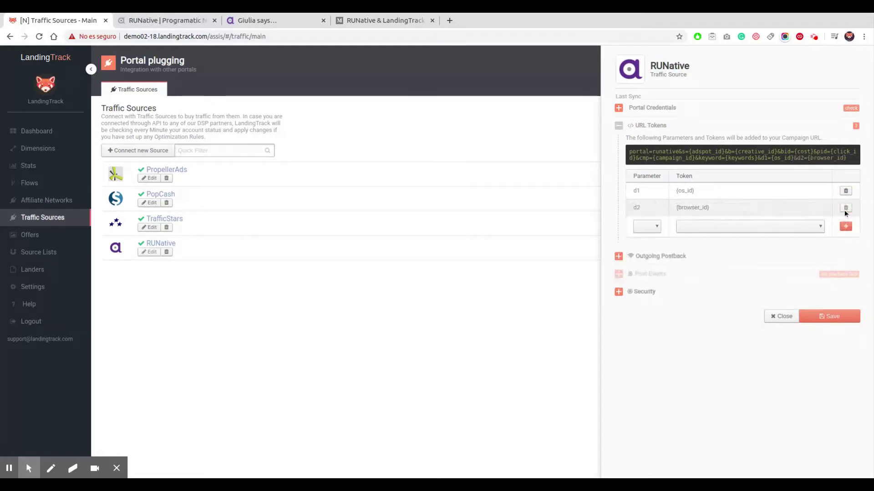
Step: Copy the S2S postback URL with payout value from RUNative's tracking tools and paste it as the source's outgoing postback in LandingTrack
{"action": "left_click", "coordinate": [657, 257]}
{"action": "left_click", "coordinate": [654, 327]}
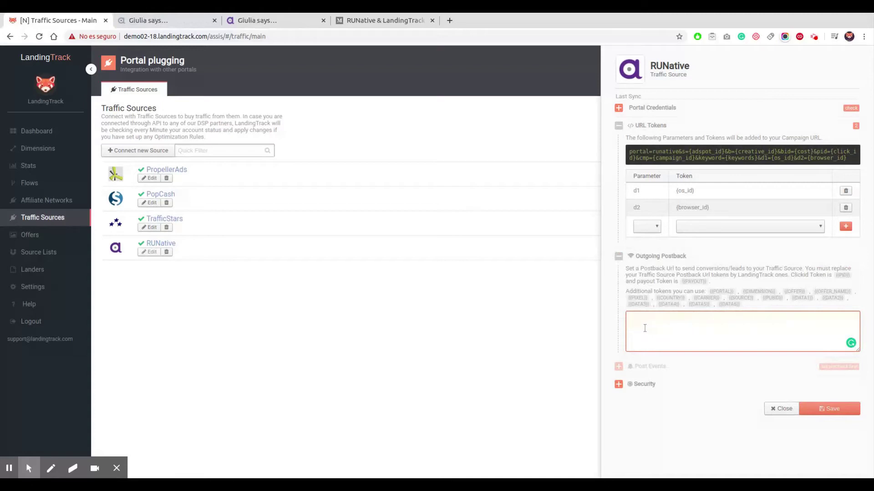
{"action": "left_click", "coordinate": [272, 24]}
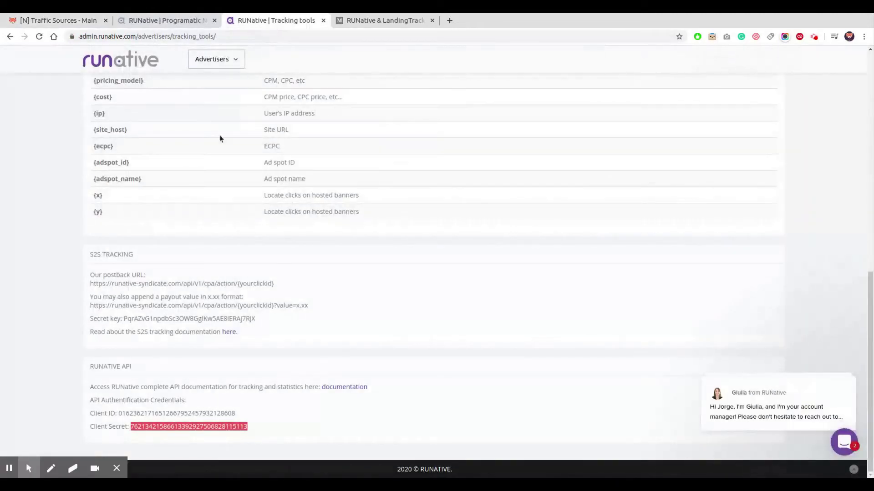
{"action": "left_click", "coordinate": [93, 253]}
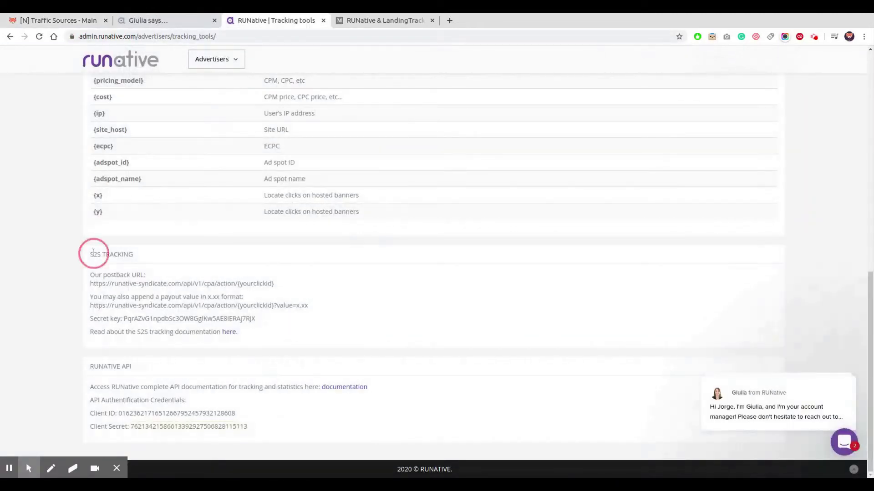
{"action": "triple_click", "coordinate": [127, 303]}
{"action": "key", "text": "ctrl+c"}
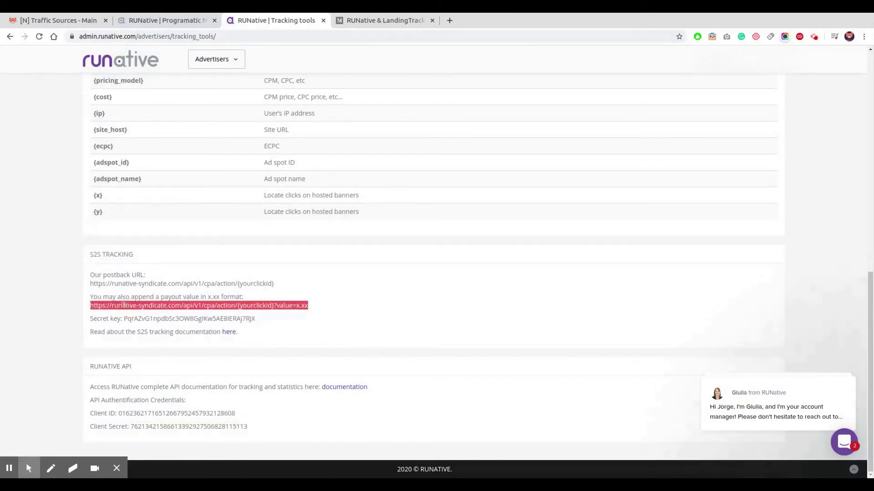
{"action": "left_click", "coordinate": [59, 18]}
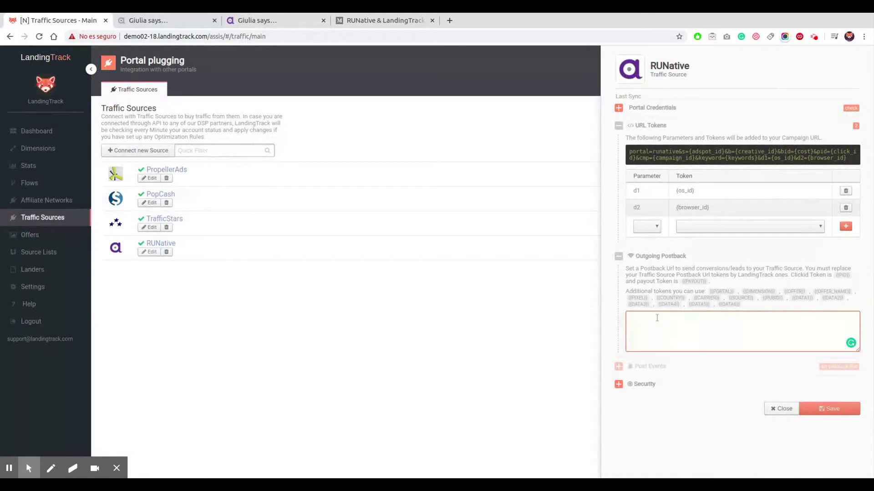
{"action": "key", "text": "ctrl+v"}
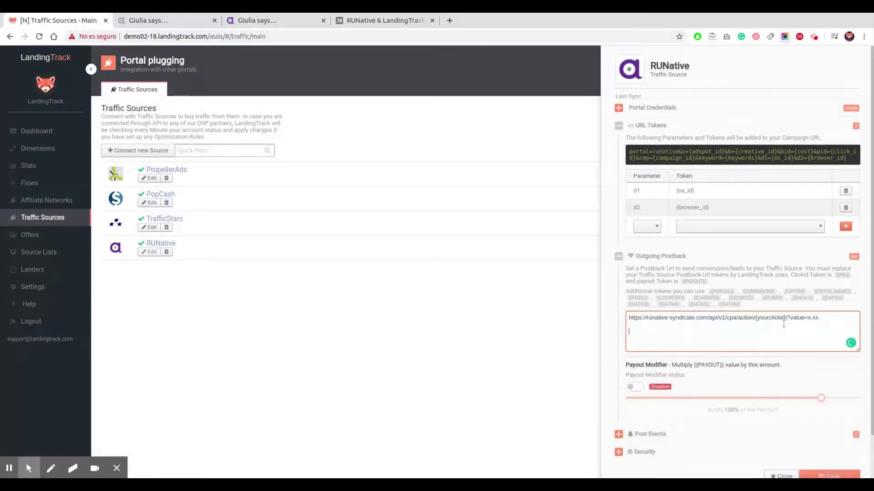
Step: Replace the {yourclickid} token in the outgoing postback URL with {{PID}} and save the RUNative source
{"action": "left_click_drag", "start_coordinate": [786, 317], "coordinate": [757, 318]}
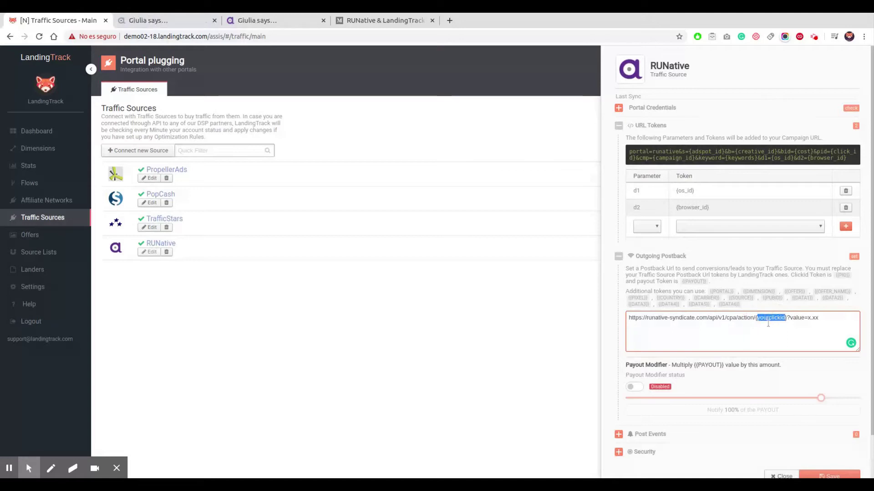
{"action": "type", "text": "{PID}}"}
{"action": "key", "text": "BackSpace"}
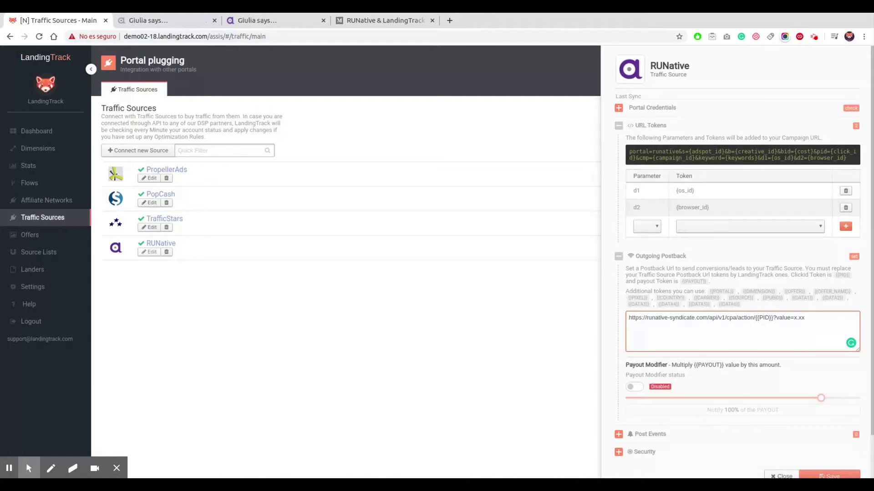
{"action": "scroll", "coordinate": [771, 269], "scroll_direction": "down", "scroll_amount": 1}
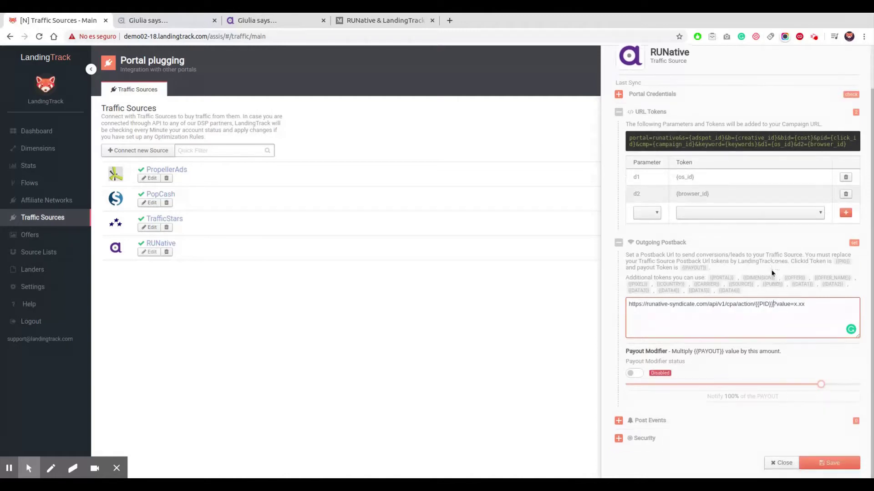
{"action": "left_click", "coordinate": [832, 464]}
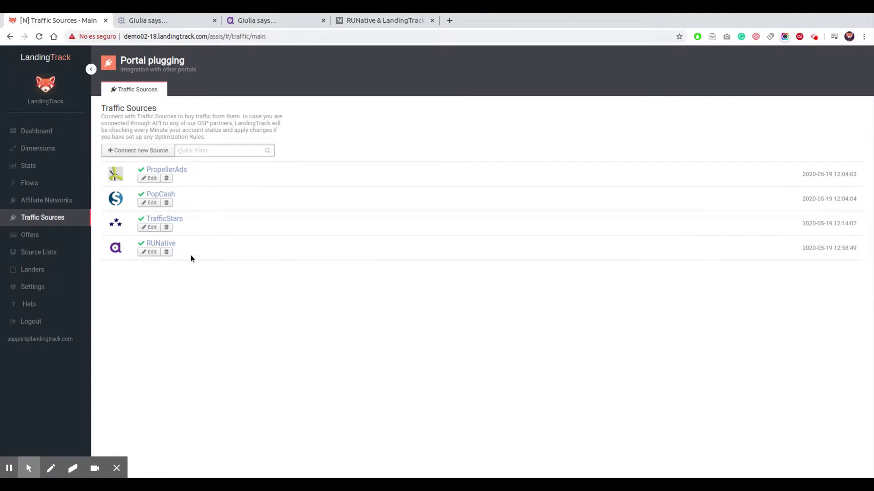
Step: Start a new dimension and name it "Test for Runative"
{"action": "left_click", "coordinate": [50, 152]}
{"action": "left_click", "coordinate": [49, 152]}
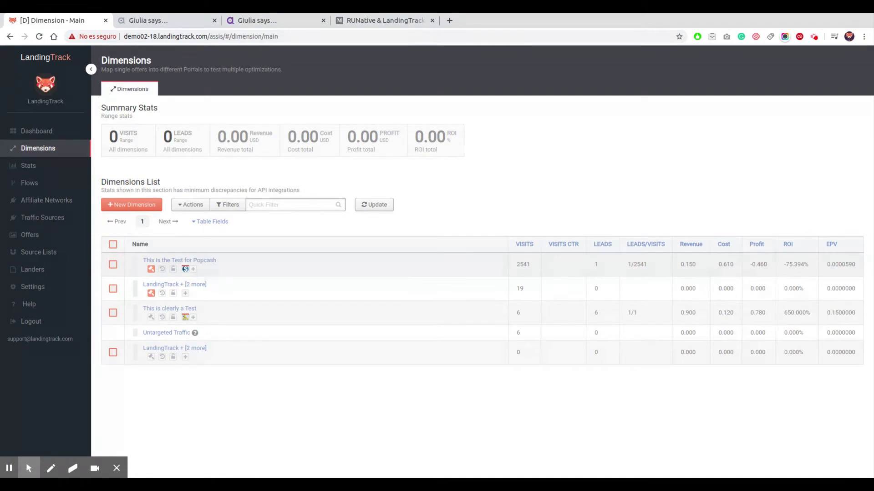
{"action": "left_click", "coordinate": [143, 204]}
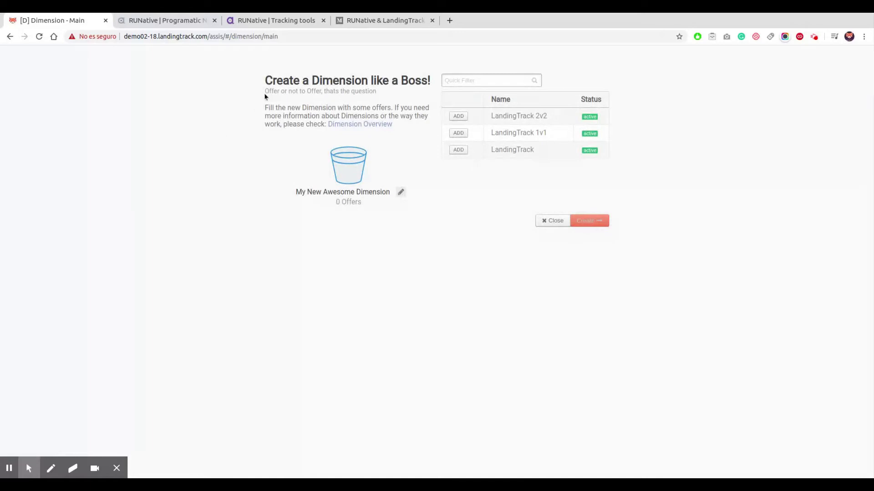
{"action": "left_click", "coordinate": [400, 191]}
{"action": "triple_click", "coordinate": [368, 191]}
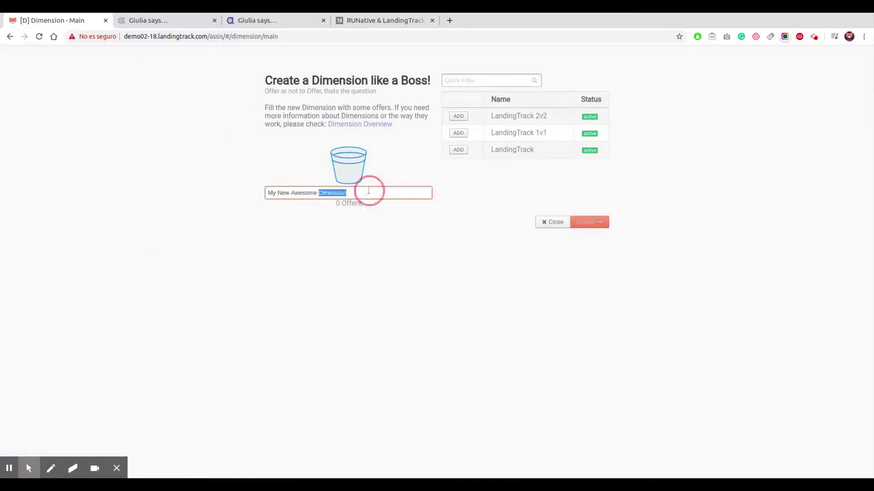
{"action": "type", "text": "Test for Runative"}
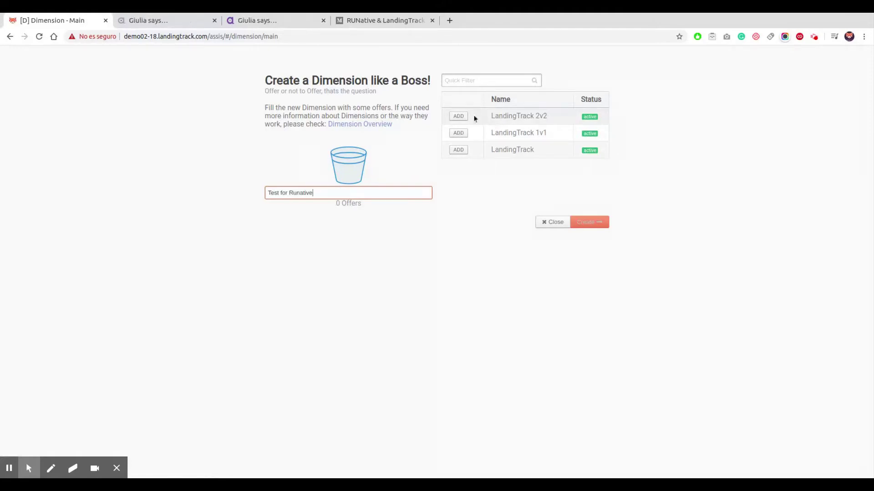
Step: Add the offers LandingTrack 2v2 and LandingTrack to the new dimension and create it
{"action": "left_click", "coordinate": [459, 117]}
{"action": "left_click", "coordinate": [460, 133]}
{"action": "left_click", "coordinate": [458, 116]}
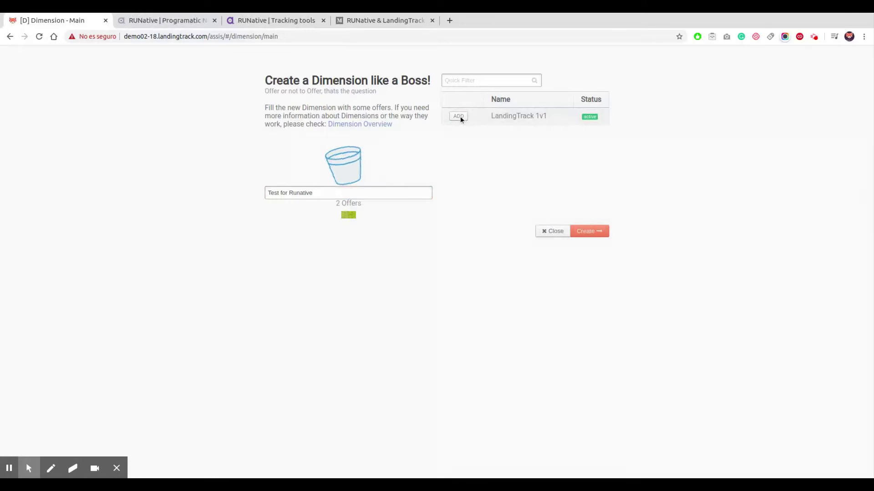
{"action": "left_click", "coordinate": [590, 231]}
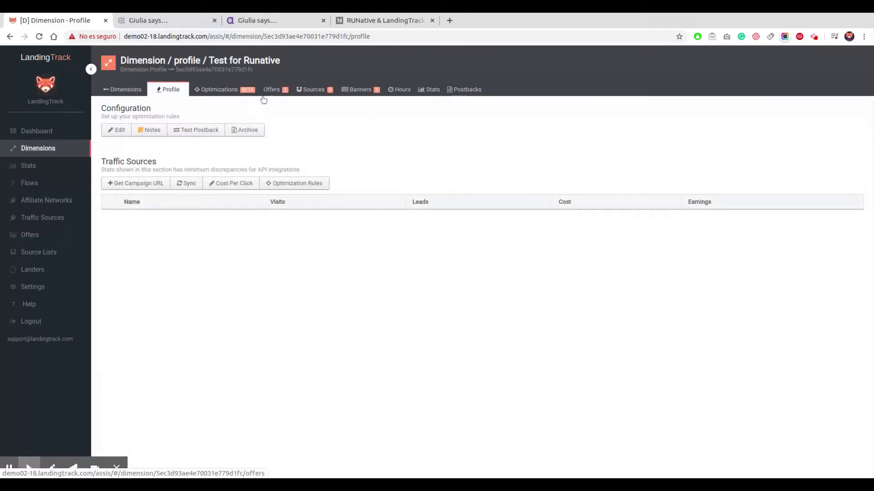
Step: Generate the dimension's campaign URL for RUNative with the domain tfijkyltbobs.unicornpride123.com and the Adult Traffic segment
{"action": "left_click", "coordinate": [124, 186]}
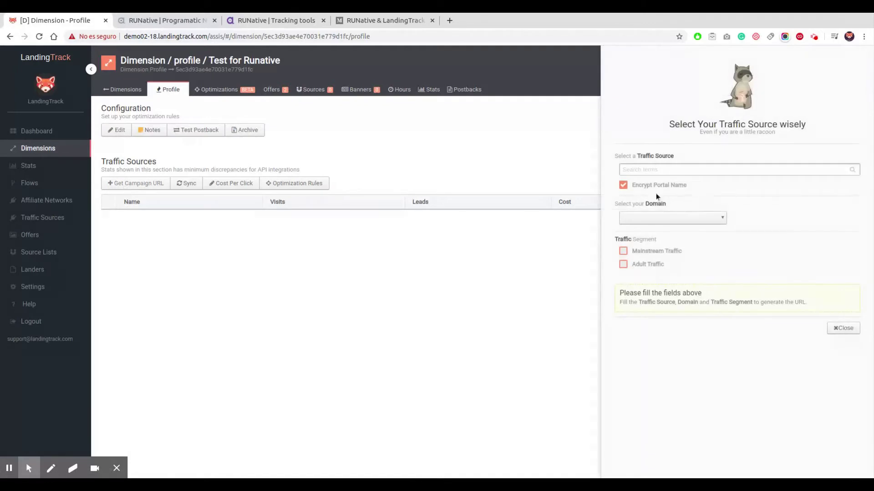
{"action": "left_click", "coordinate": [659, 171]}
{"action": "left_click", "coordinate": [649, 182]}
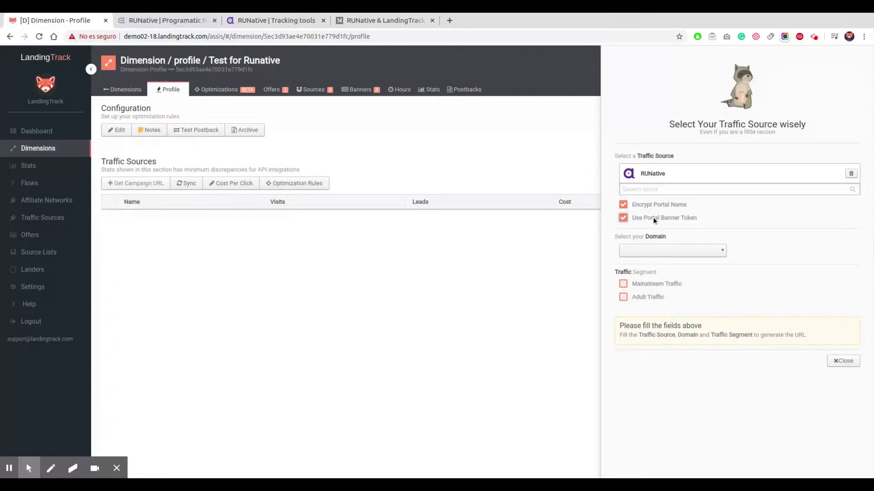
{"action": "left_click", "coordinate": [655, 246]}
{"action": "left_click", "coordinate": [656, 260]}
{"action": "left_click_drag", "start_coordinate": [623, 284], "coordinate": [622, 296]}
{"action": "left_click", "coordinate": [622, 297]}
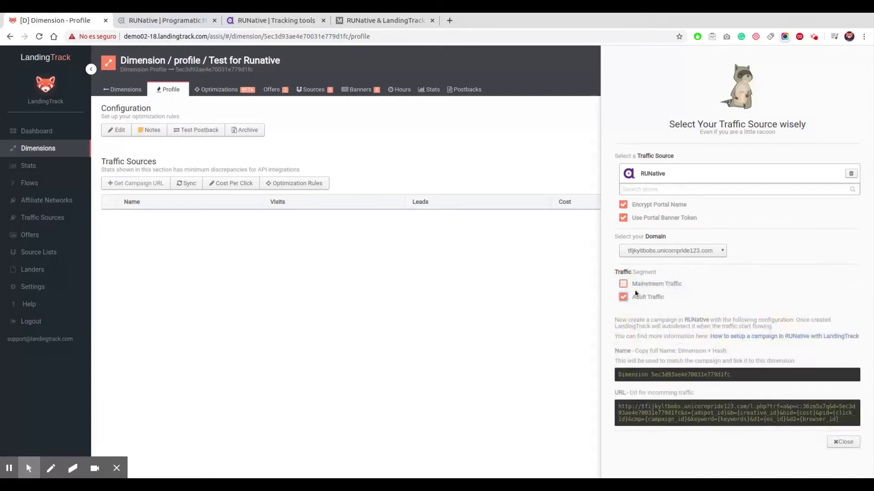
Step: Copy the full dimension name with its hash, start a new campaign in RUNative and paste it as the campaign name
{"action": "double_click", "coordinate": [663, 375]}
{"action": "triple_click", "coordinate": [664, 376]}
{"action": "key", "text": "ctrl+c"}
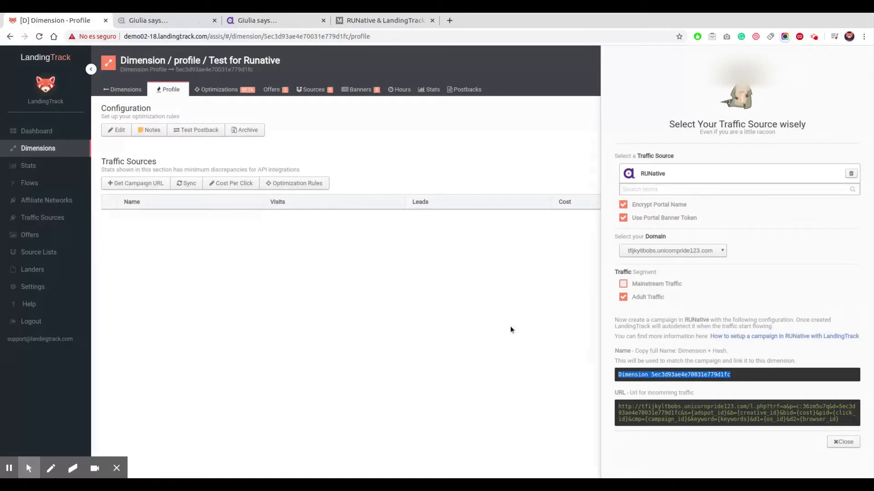
{"action": "left_click", "coordinate": [272, 22]}
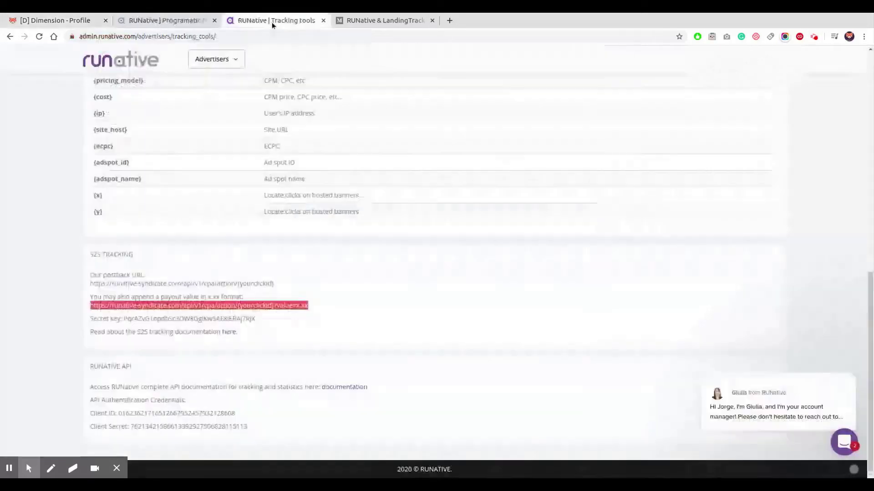
{"action": "left_click", "coordinate": [213, 59]}
{"action": "left_click", "coordinate": [216, 98]}
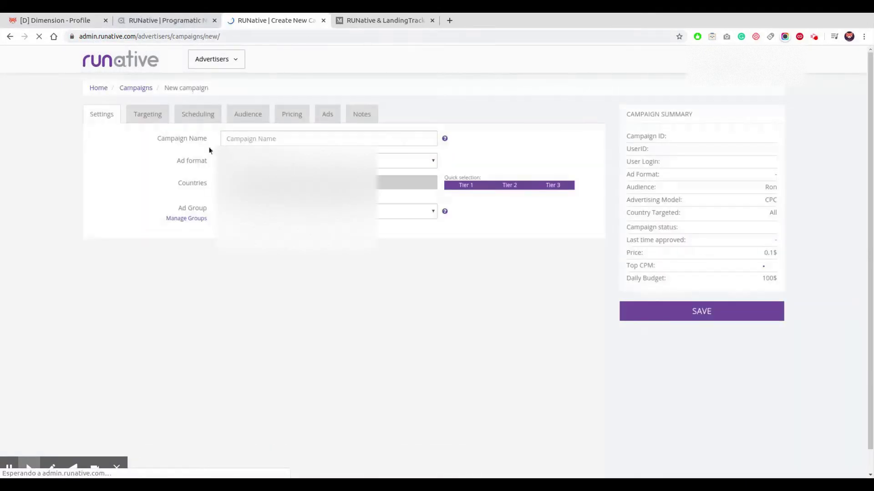
{"action": "left_click", "coordinate": [253, 139]}
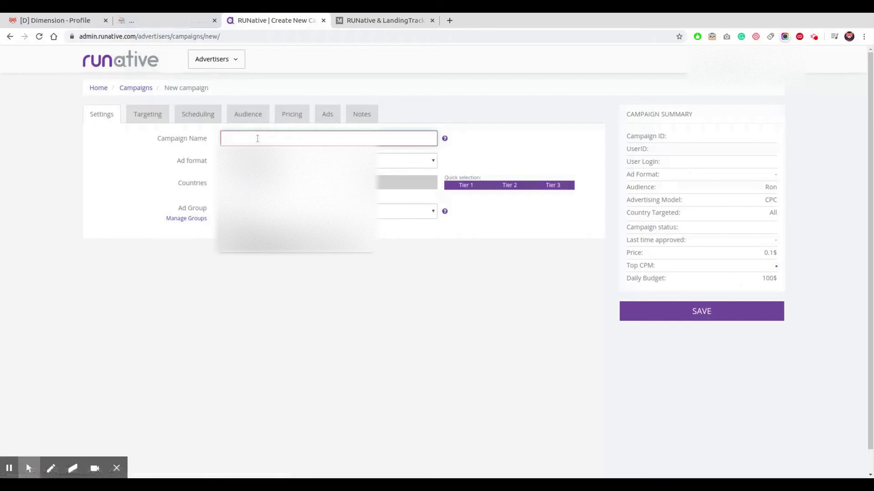
{"action": "key", "text": "ctrl+v"}
Step: Set the new campaign's ad format to Push and target only Germany
{"action": "left_click", "coordinate": [250, 161]}
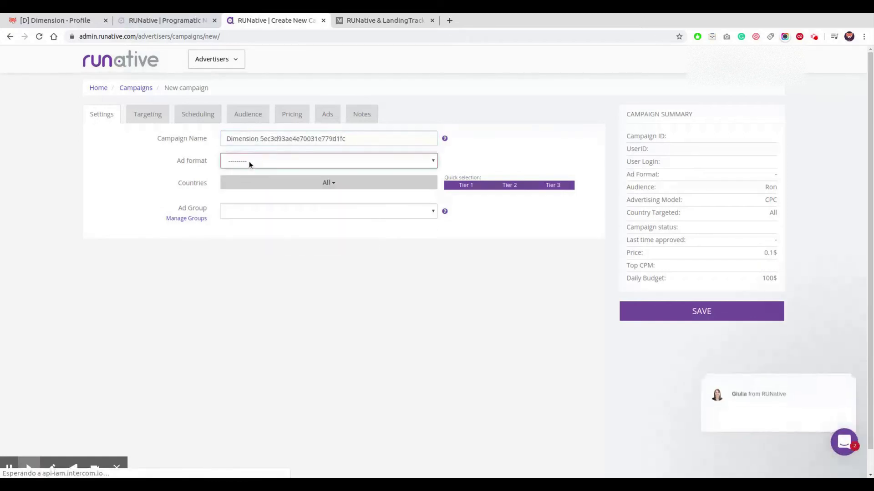
{"action": "left_click", "coordinate": [225, 205]}
{"action": "left_click", "coordinate": [331, 183]}
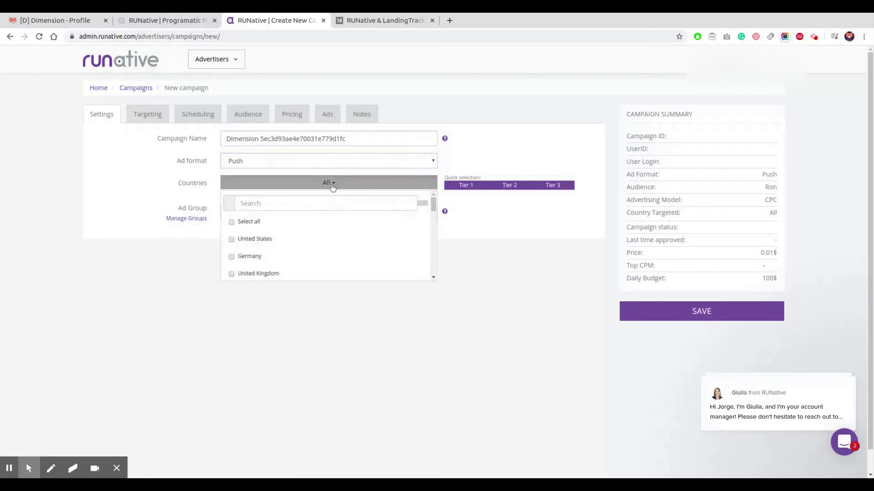
{"action": "left_click", "coordinate": [231, 256]}
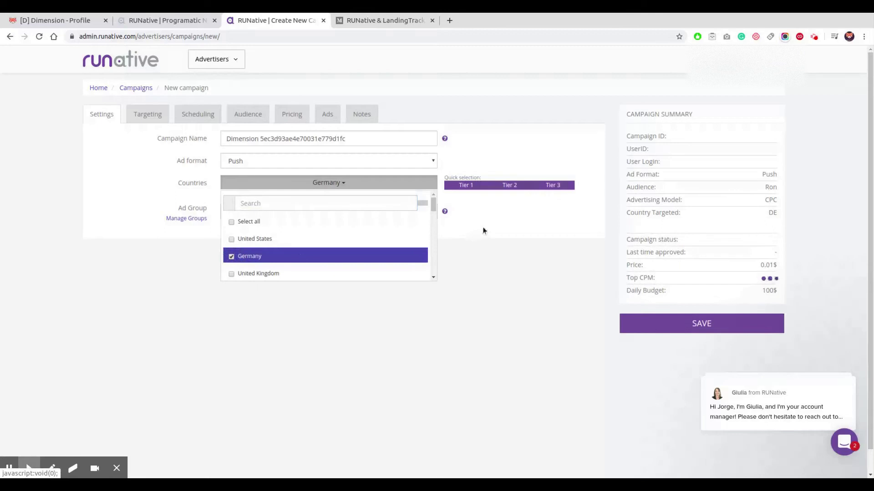
{"action": "left_click", "coordinate": [496, 220]}
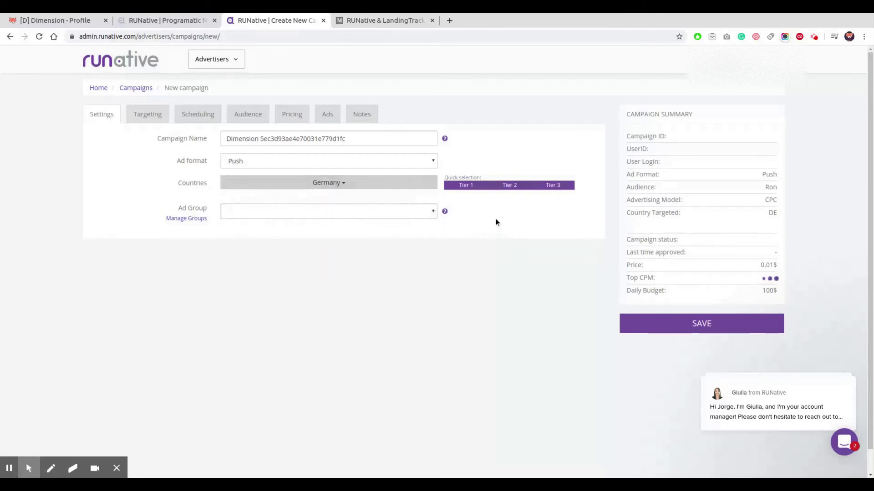
Step: Review the campaign's targeting, scheduling, audience and pricing settings, and upload logo.jpg as the push ad's icon
{"action": "left_click", "coordinate": [158, 109]}
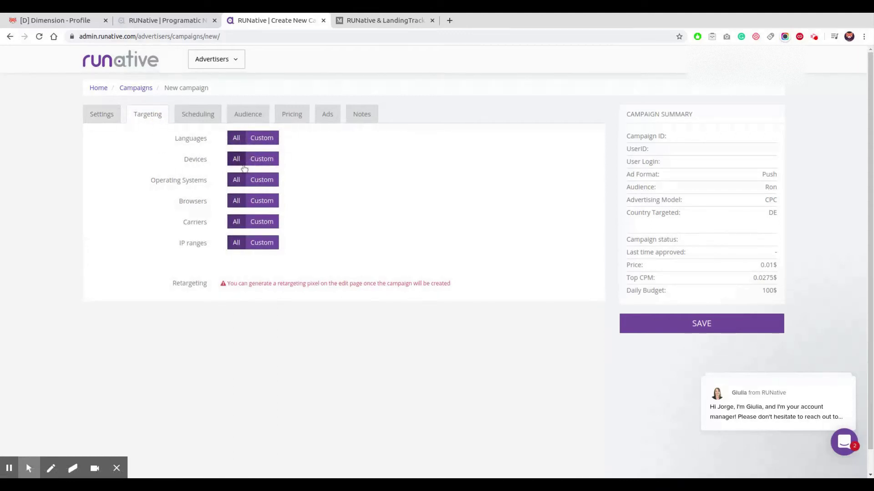
{"action": "left_click", "coordinate": [199, 117]}
{"action": "left_click", "coordinate": [255, 122]}
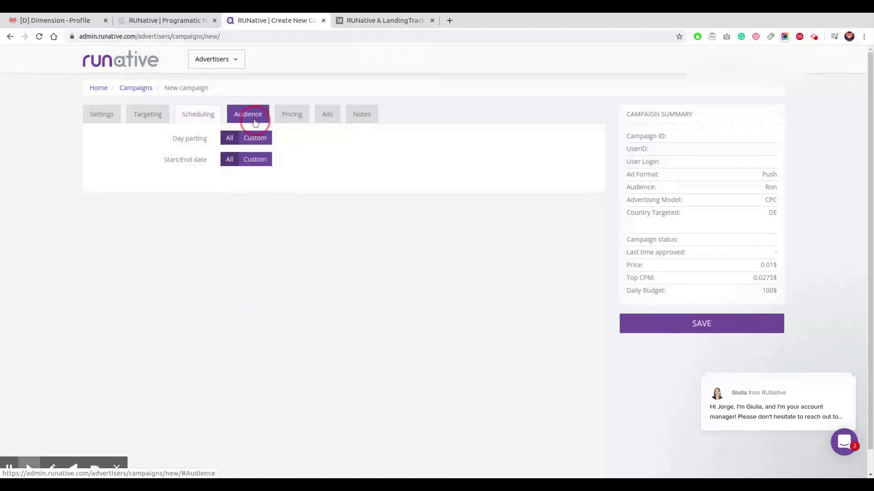
{"action": "left_click", "coordinate": [293, 117]}
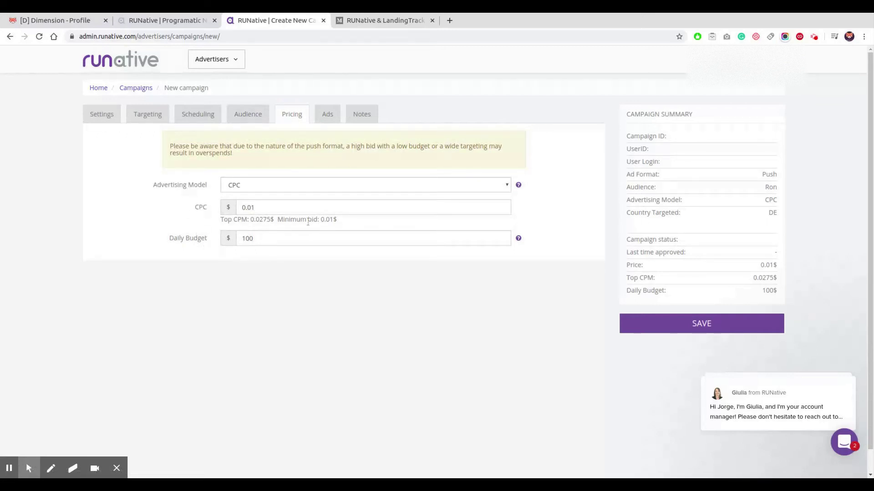
{"action": "left_click", "coordinate": [328, 118]}
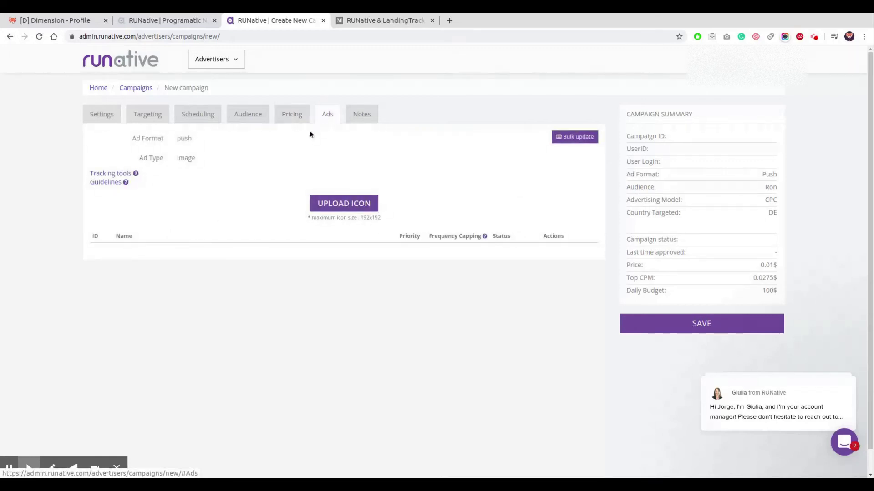
{"action": "left_click", "coordinate": [353, 210]}
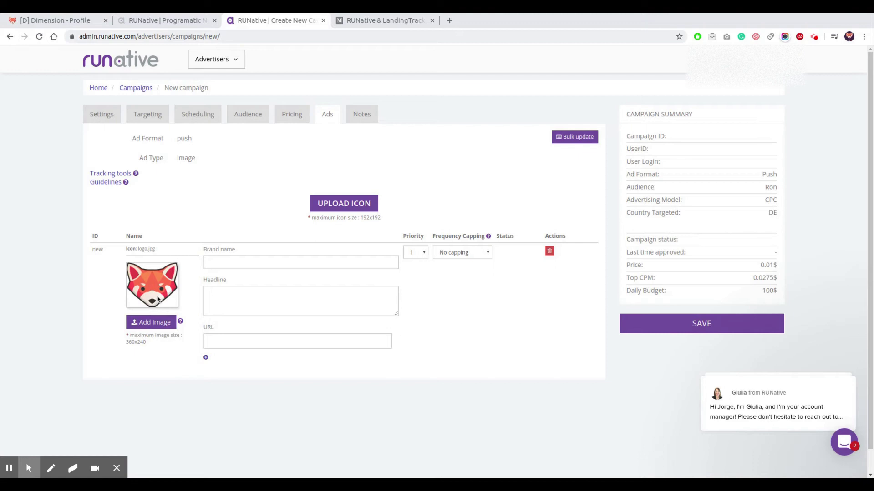
Step: Copy the dimension's incoming traffic URL from LandingTrack and paste it as the push ad's URL in RUNative
{"action": "left_click", "coordinate": [249, 261]}
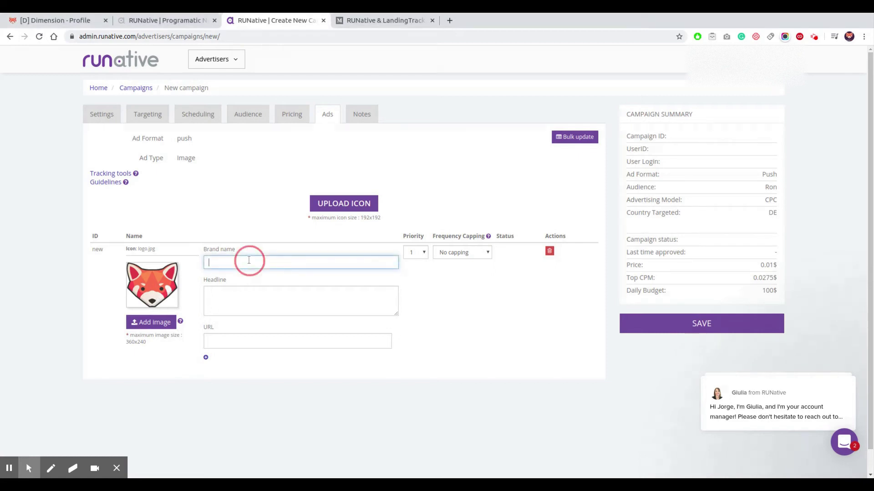
{"action": "left_click", "coordinate": [247, 297]}
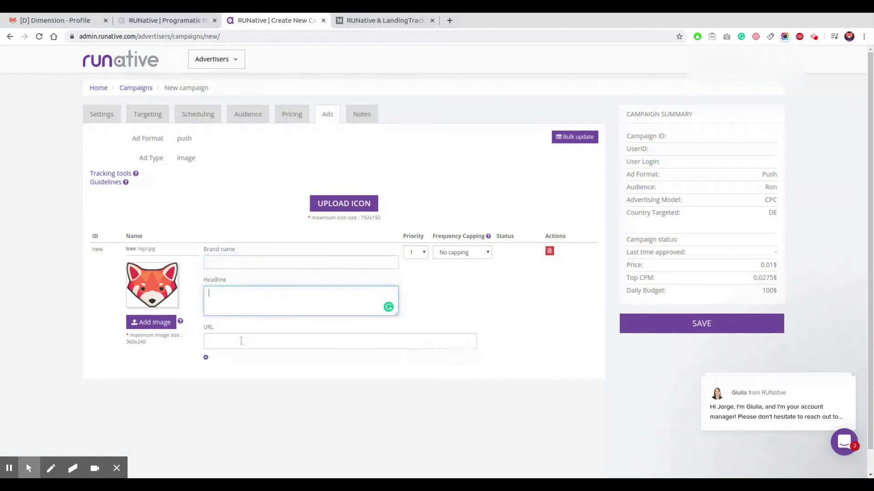
{"action": "left_click", "coordinate": [241, 341]}
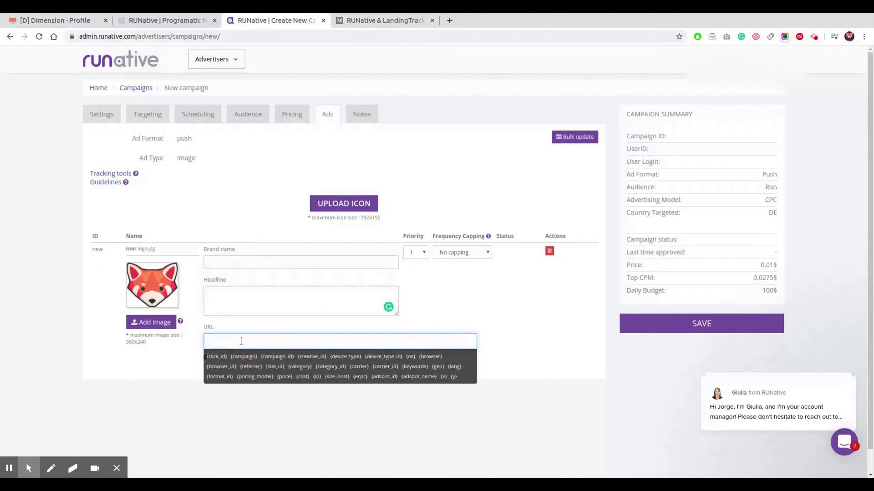
{"action": "left_click", "coordinate": [59, 20]}
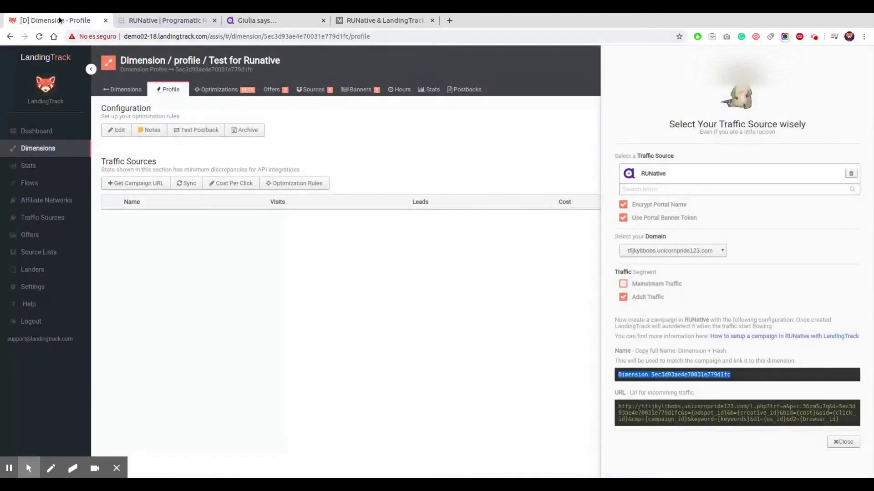
{"action": "left_click", "coordinate": [674, 409]}
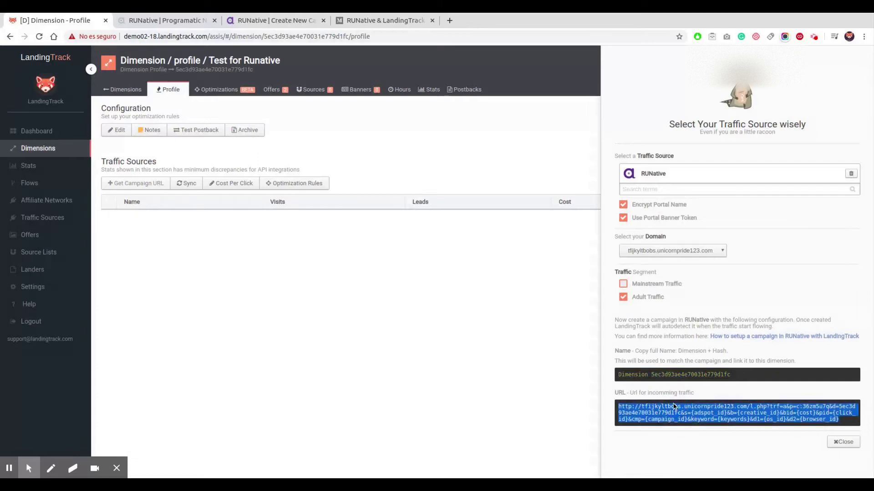
{"action": "left_click", "coordinate": [269, 20]}
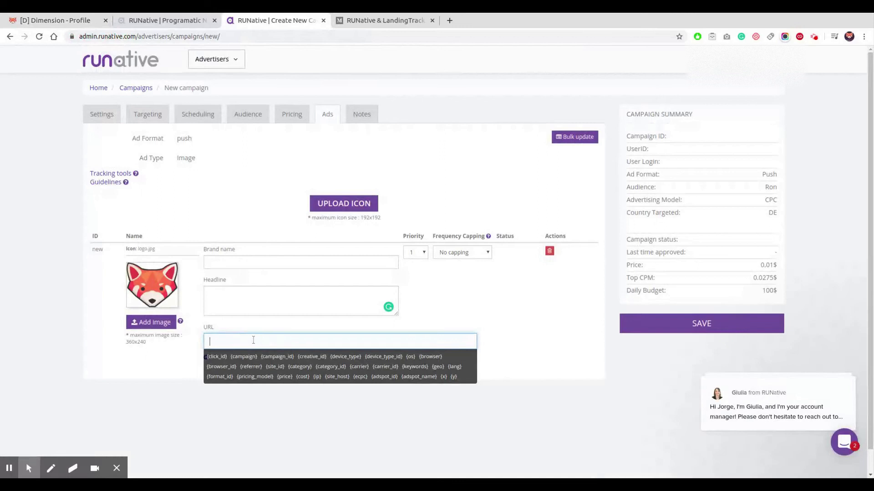
{"action": "type", "text": "http://tfijkyltbcbs.unicornpride123.com/l.php?trf=a&p=c:36zm5u7q&d=5ec3d93ae4e70031e779d1fc&s={adspot_id}&b={creative_id}&bid={cost}&pid={click_id}&cmp={campaign_id}&keyword={keywords}&d1={os_id}&d2={browser_id}"}
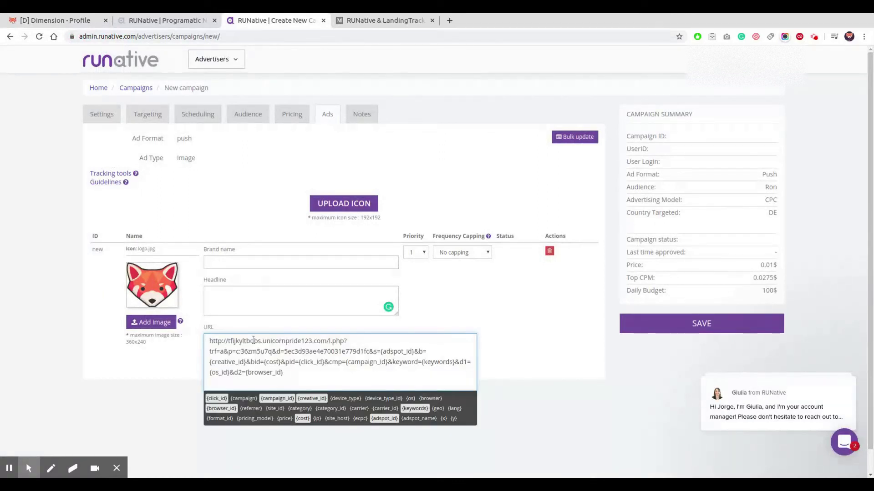
Step: Enter "Automation is the key" as the ad's brand name and "What are you waiting for?" as its headline
{"action": "left_click", "coordinate": [259, 258]}
{"action": "type", "text": "Autom"}
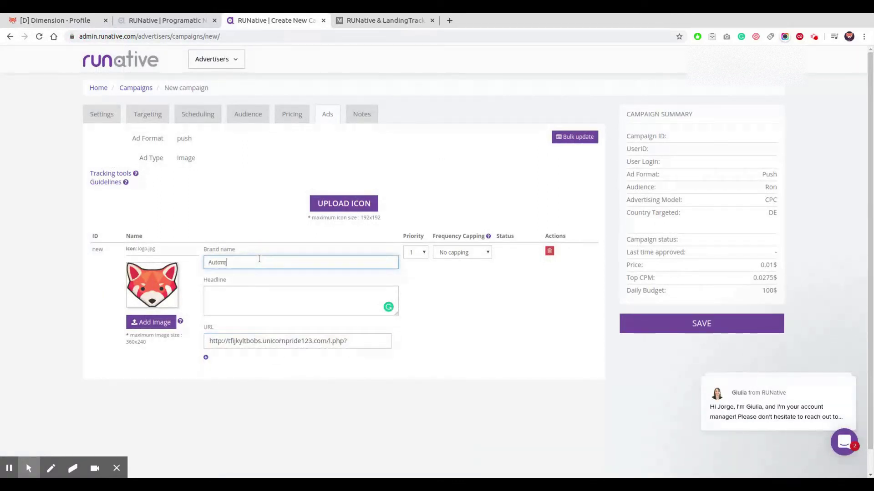
{"action": "type", "text": "ation is the key"}
{"action": "key", "text": "Tab"}
{"action": "type", "text": "What are you waiting"}
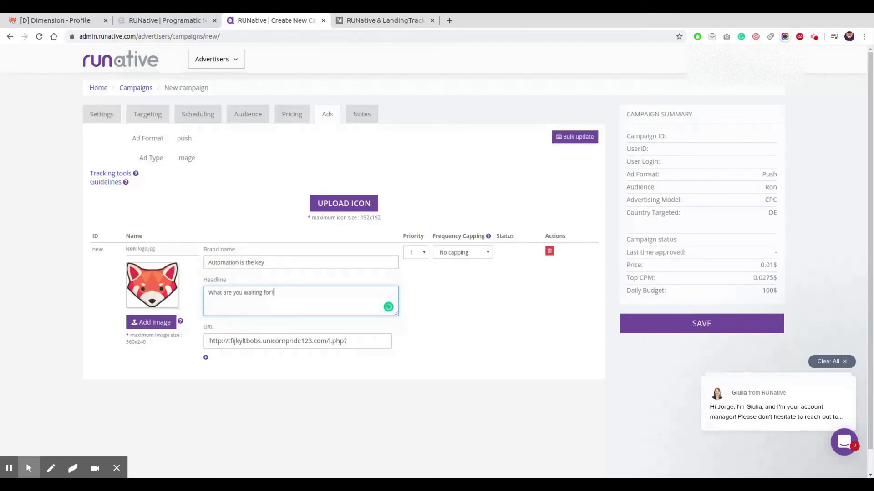
{"action": "type", "text": " for?"}
{"action": "left_click", "coordinate": [463, 306]}
Step: Save the campaign with a LandingTrack PNG icon within 192x192 in place of logo.jpg, and sign back in to RUNative
{"action": "left_click", "coordinate": [717, 322]}
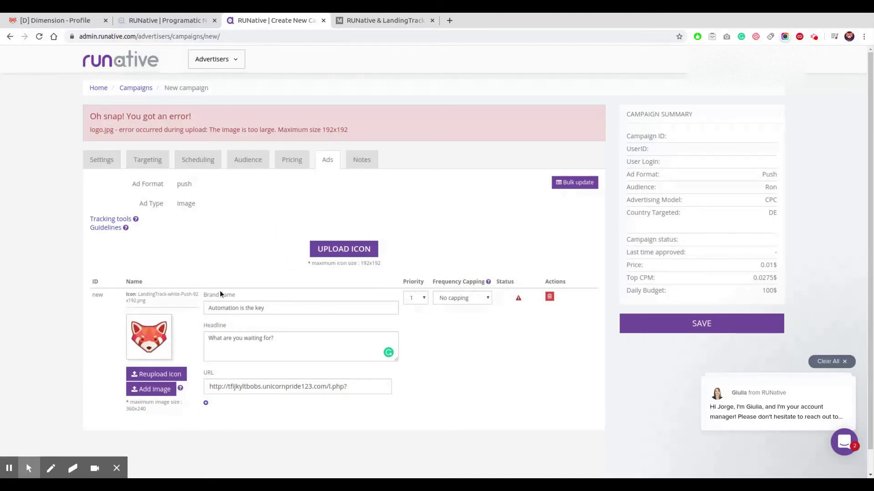
{"action": "left_click_drag", "start_coordinate": [324, 129], "coordinate": [359, 132]}
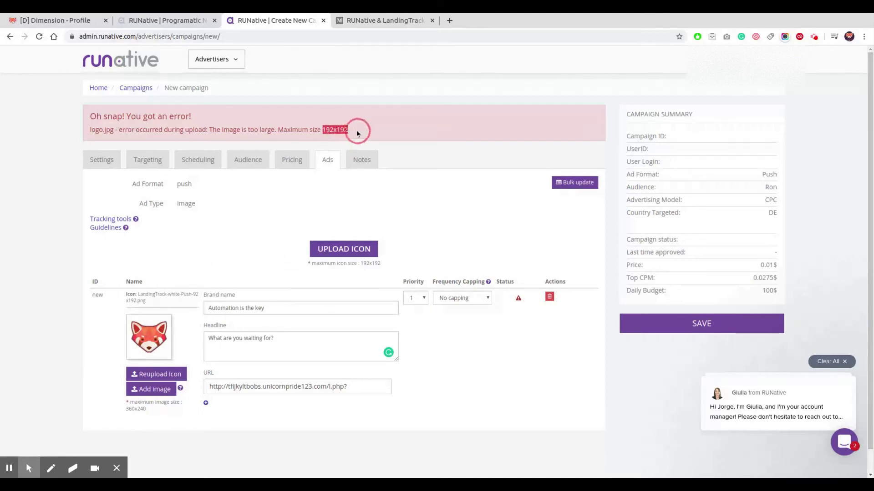
{"action": "left_click", "coordinate": [703, 331]}
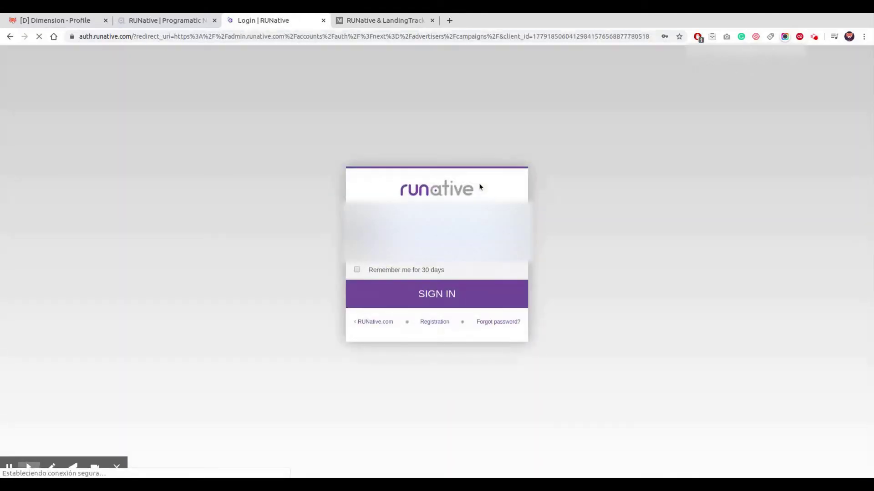
{"action": "left_click", "coordinate": [419, 296]}
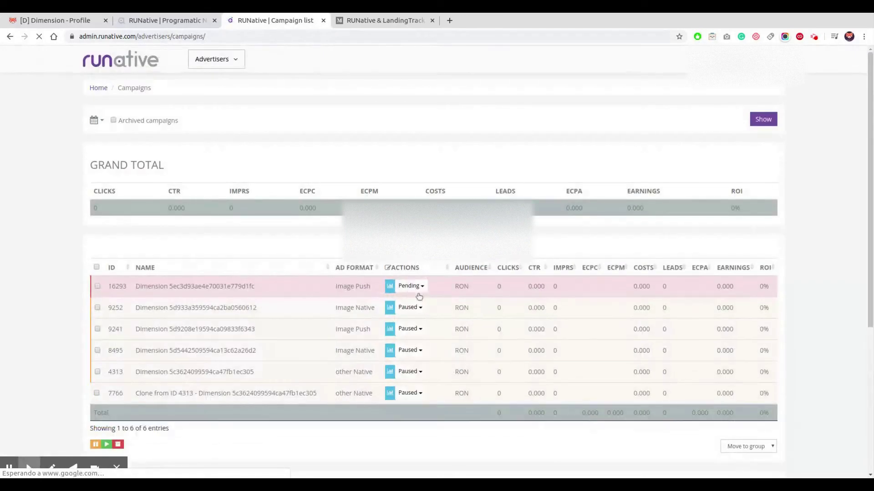
Step: Copy the new campaign's ID from RUNative and sync the LandingTrack dimension with RUNative campaign 16293
{"action": "double_click", "coordinate": [120, 286]}
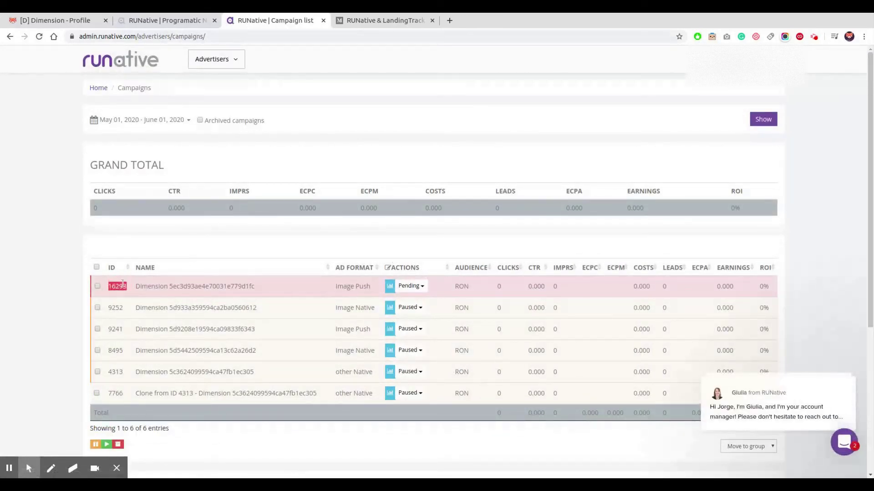
{"action": "left_click", "coordinate": [82, 21]}
{"action": "left_click", "coordinate": [187, 185]}
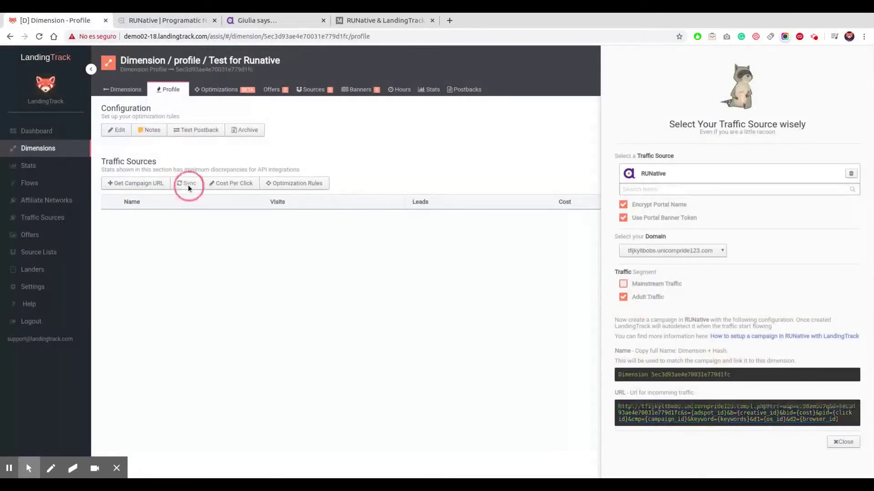
{"action": "left_click", "coordinate": [255, 226]}
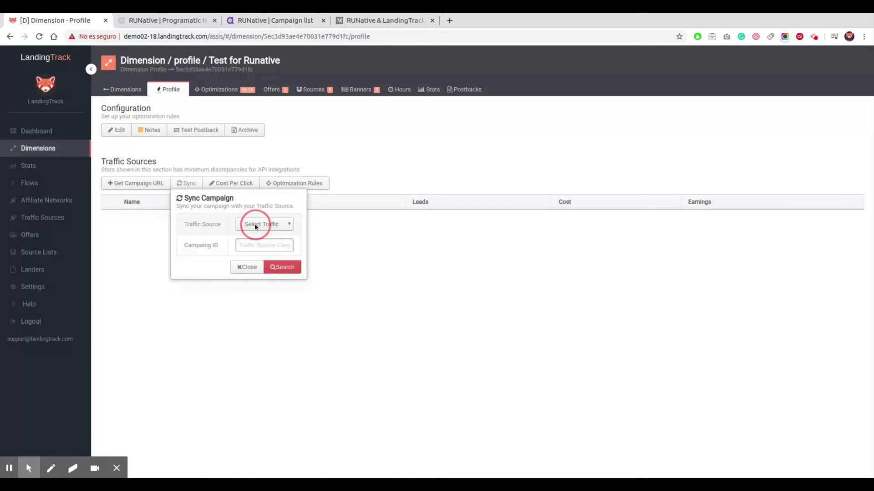
{"action": "left_click", "coordinate": [255, 243]}
{"action": "left_click", "coordinate": [254, 245]}
{"action": "type", "text": "16293"}
{"action": "left_click", "coordinate": [288, 266]}
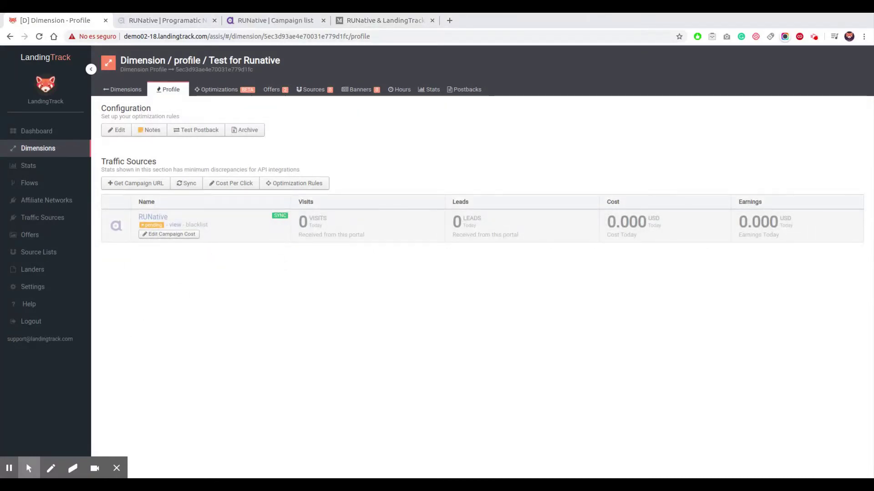
Step: Check the dimension's Balancer options, enable Javascript Validation under Bot Control and save the dimension
{"action": "left_click", "coordinate": [120, 131]}
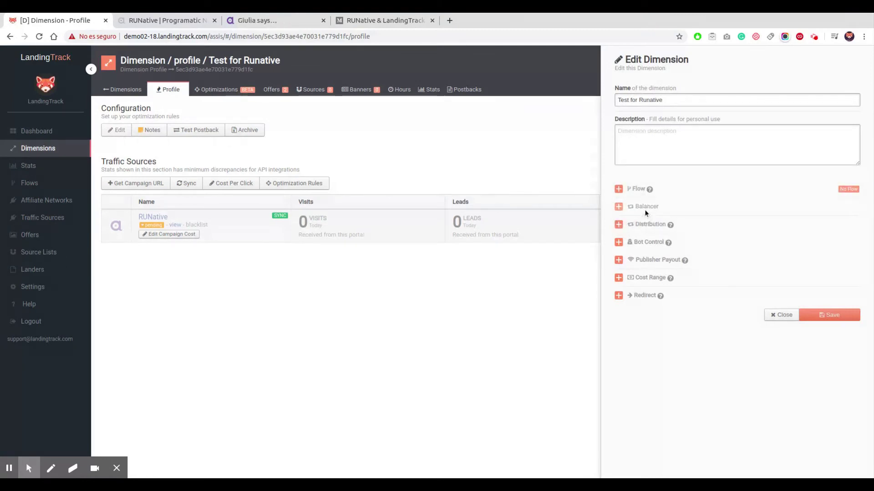
{"action": "left_click", "coordinate": [645, 209]}
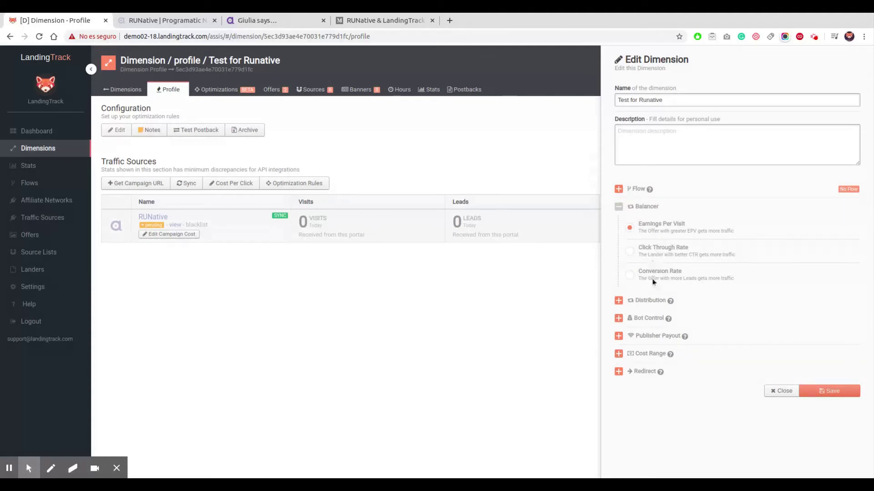
{"action": "left_click", "coordinate": [644, 201]}
{"action": "left_click", "coordinate": [648, 243]}
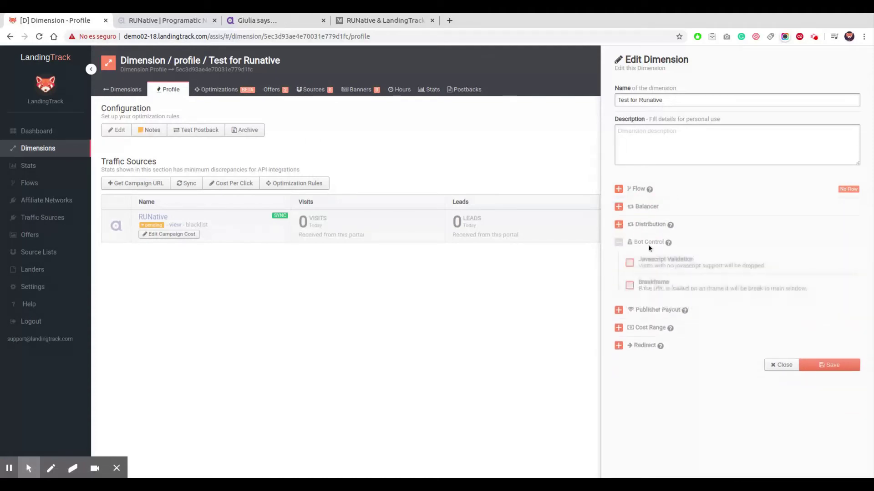
{"action": "left_click", "coordinate": [630, 263]}
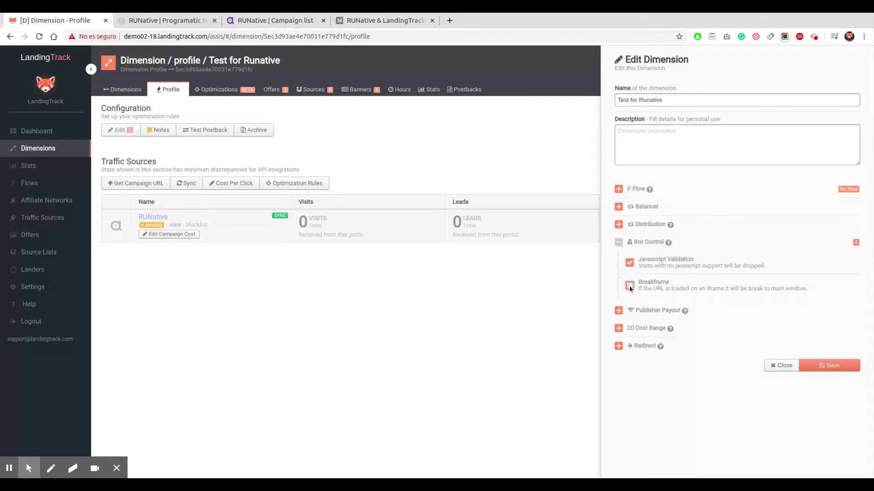
{"action": "left_click", "coordinate": [823, 362]}
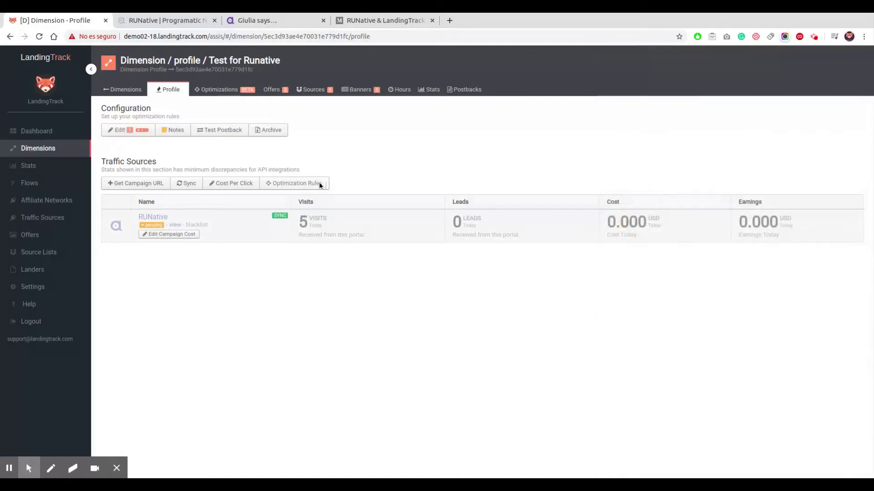
Step: In the dimension's optimization rules, set Global Negative Profit to 50 and Negative profit per day to 10, and enable Activate campaign next day
{"action": "left_click", "coordinate": [291, 183]}
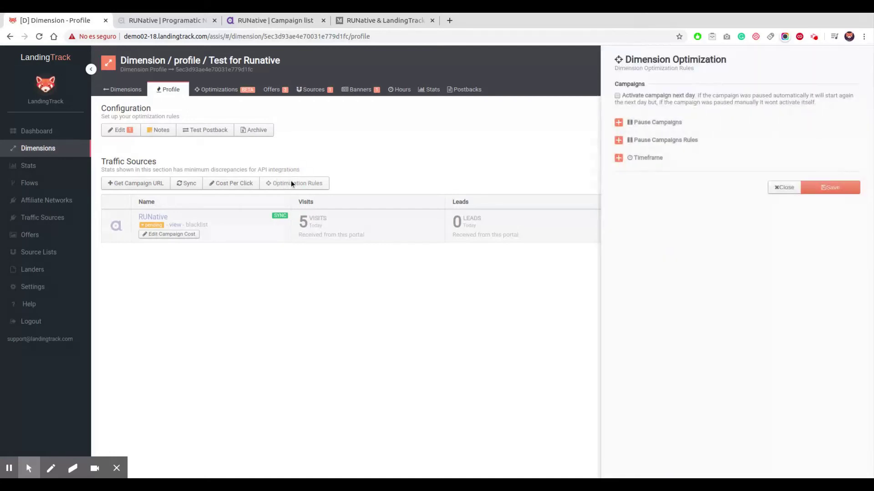
{"action": "left_click", "coordinate": [643, 122]}
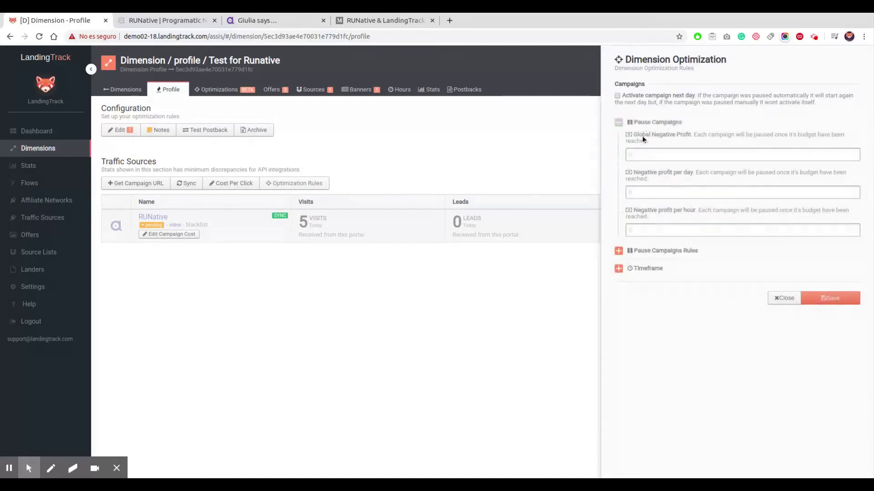
{"action": "left_click", "coordinate": [643, 156]}
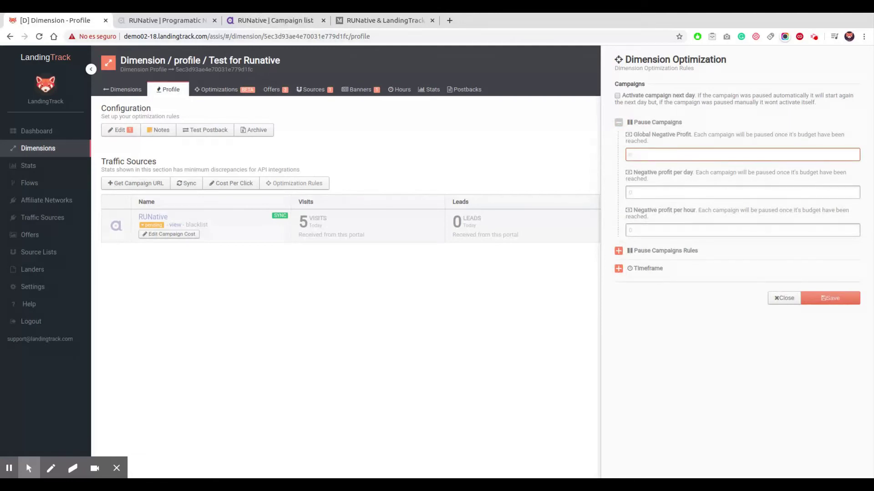
{"action": "type", "text": "50"}
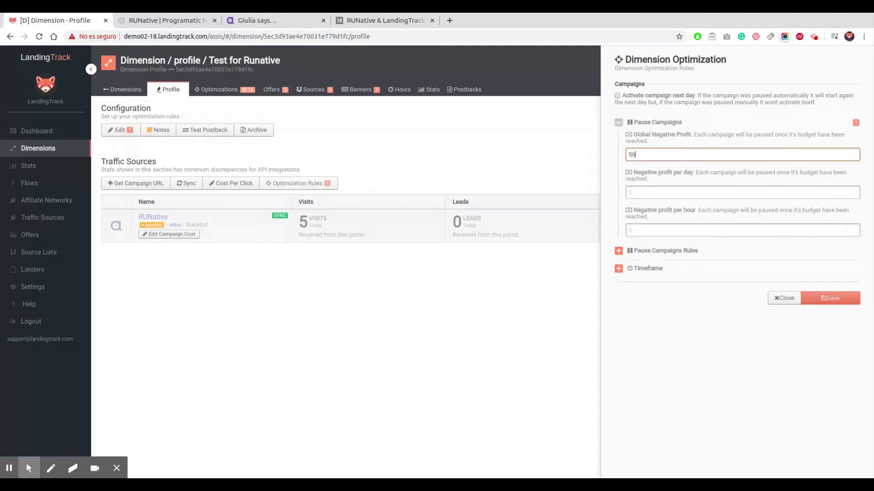
{"action": "left_click", "coordinate": [651, 189]}
{"action": "type", "text": "10"}
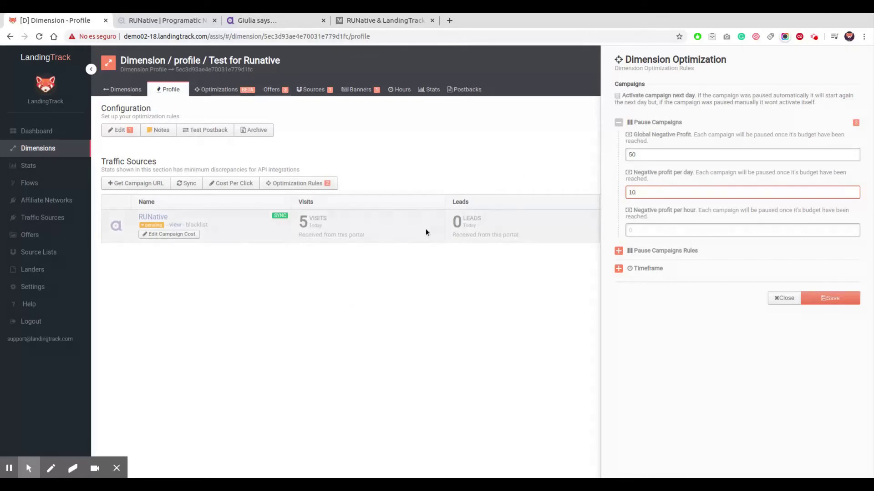
{"action": "left_click", "coordinate": [618, 96]}
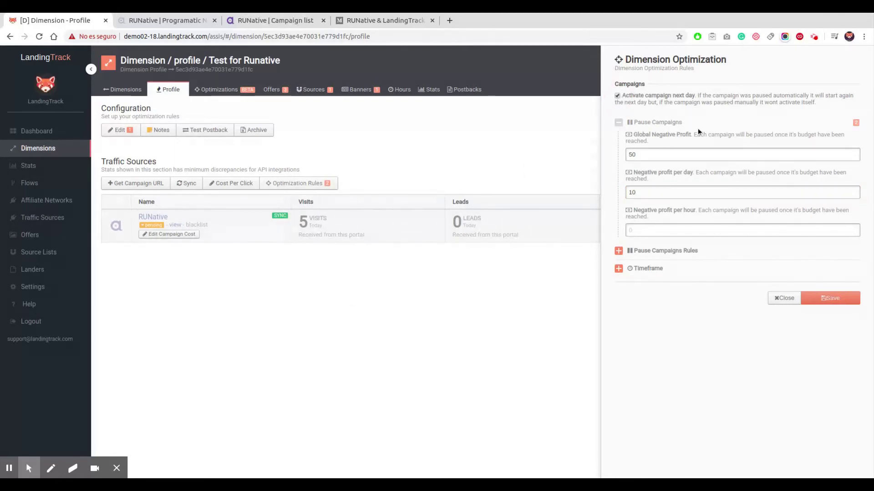
Step: Exclude the hours from 00:00 to 07:00 from the campaign timeframe and save the optimization rules
{"action": "left_click", "coordinate": [650, 268]}
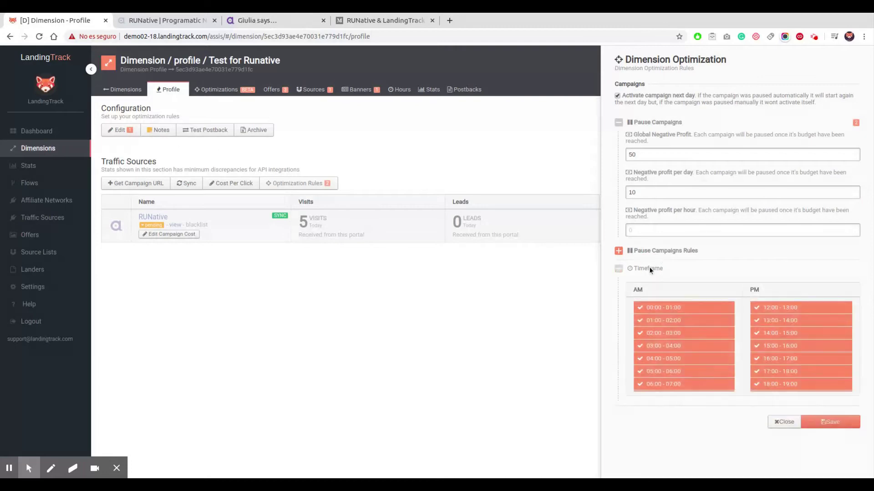
{"action": "left_click", "coordinate": [670, 310]}
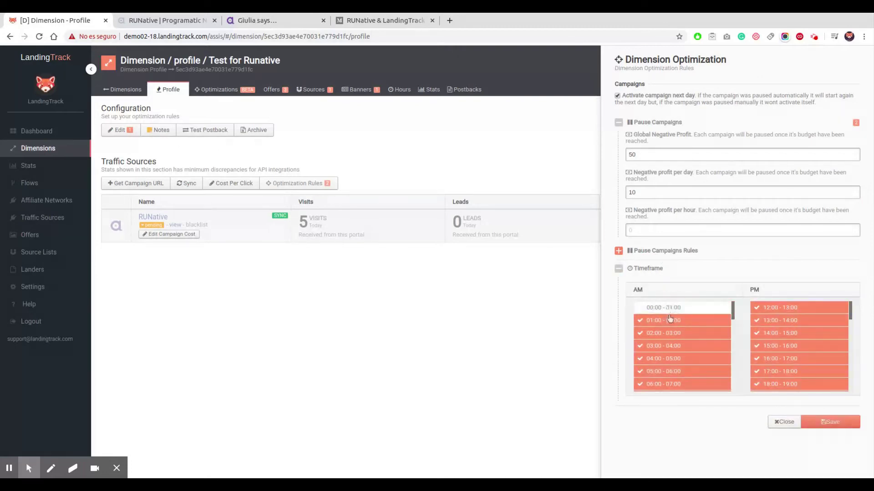
{"action": "left_click", "coordinate": [667, 321]}
{"action": "left_click", "coordinate": [666, 338]}
{"action": "left_click", "coordinate": [665, 348]}
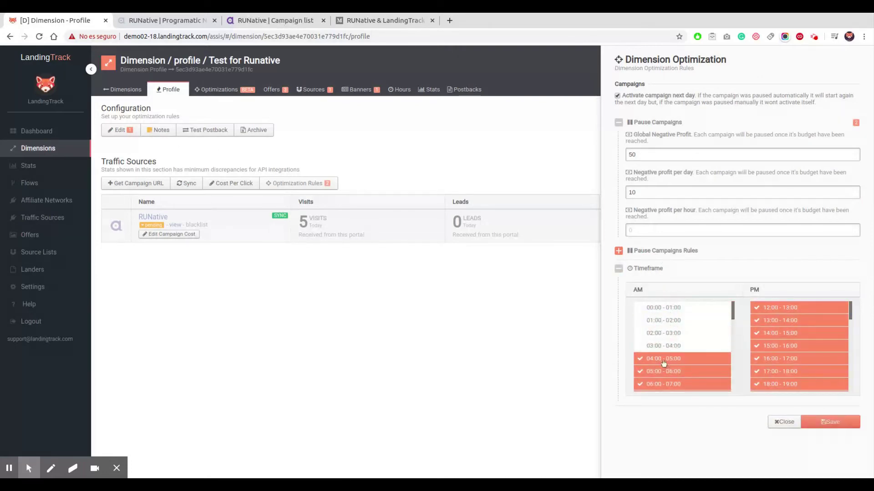
{"action": "left_click", "coordinate": [664, 361]}
{"action": "left_click", "coordinate": [663, 374]}
{"action": "left_click", "coordinate": [664, 386]}
{"action": "scroll", "coordinate": [687, 378], "scroll_direction": "down", "scroll_amount": 1}
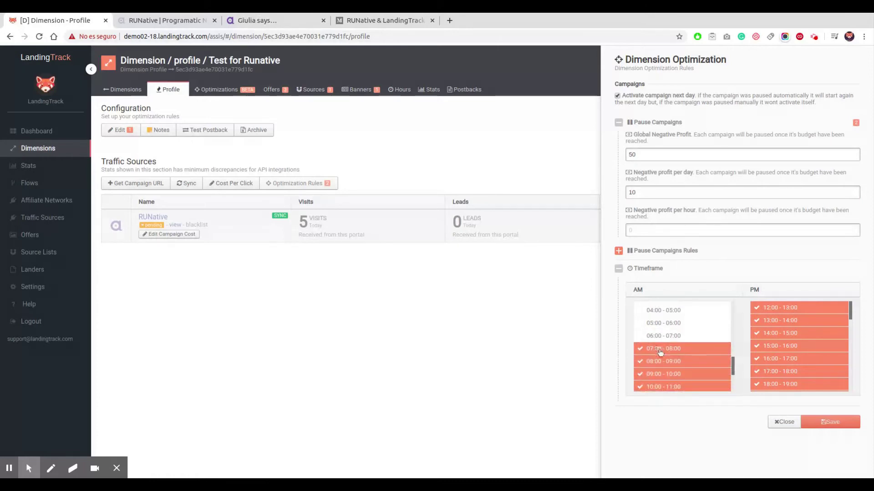
{"action": "scroll", "coordinate": [673, 335], "scroll_direction": "up", "scroll_amount": 1}
{"action": "left_click", "coordinate": [828, 418]}
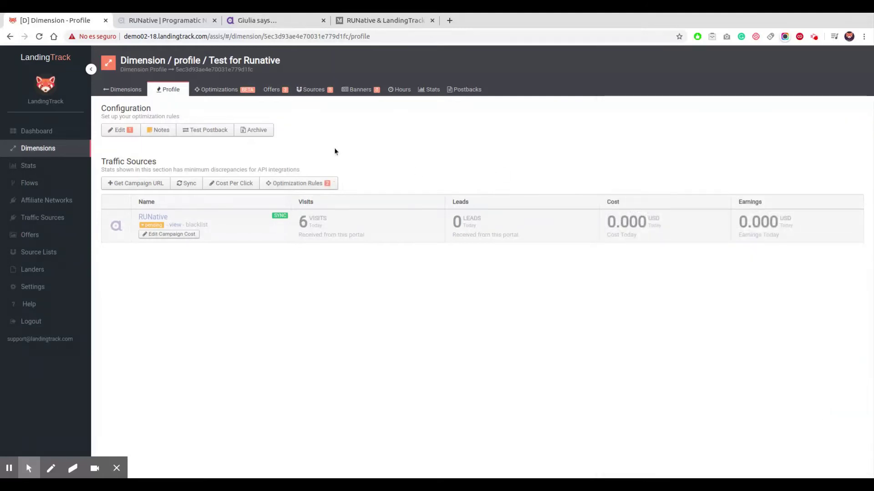
Step: Create an optimization ruleset for the dimension named "Non converting websites" that affects Sources
{"action": "left_click", "coordinate": [219, 92]}
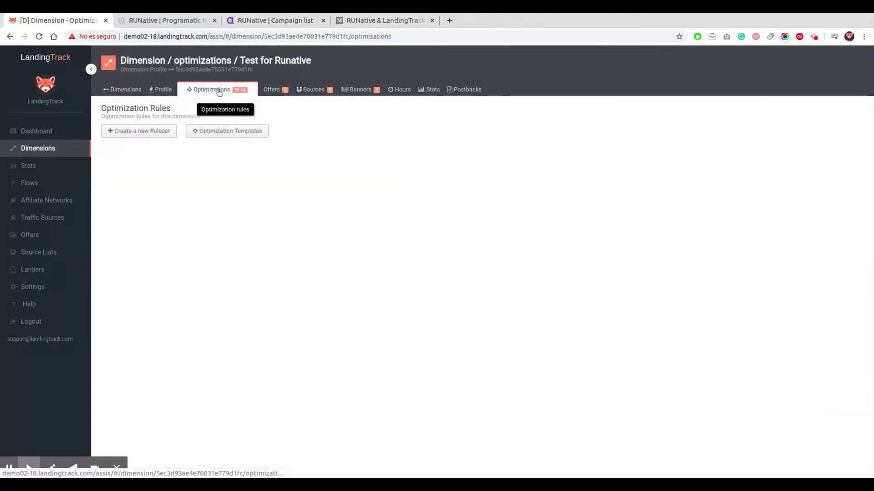
{"action": "left_click", "coordinate": [138, 130]}
{"action": "left_click", "coordinate": [659, 103]}
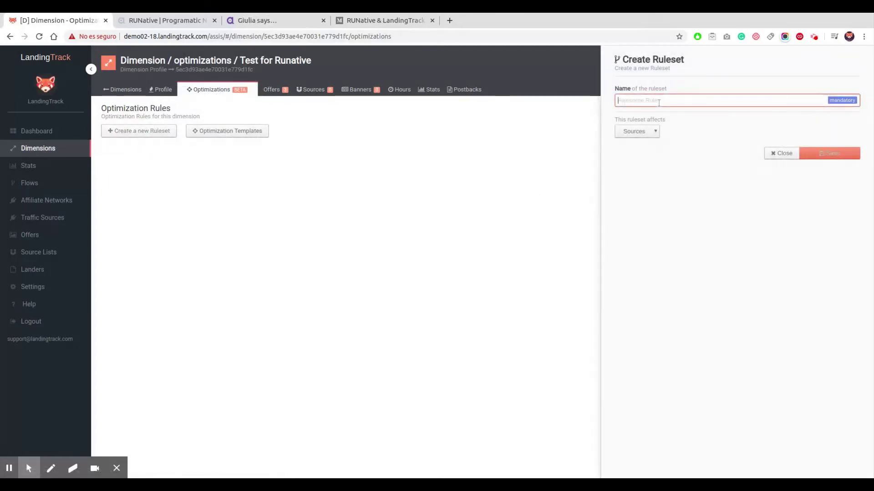
{"action": "type", "text": "Non con"}
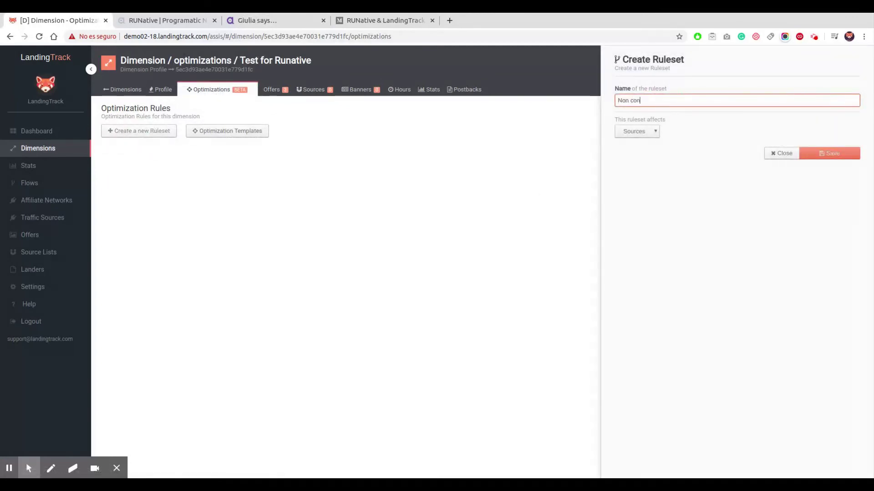
{"action": "type", "text": "verting websites"}
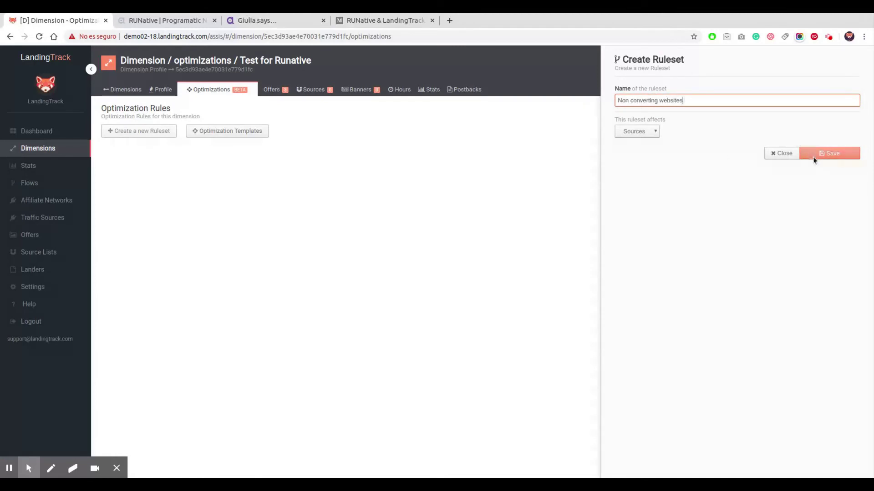
{"action": "left_click", "coordinate": [638, 132]}
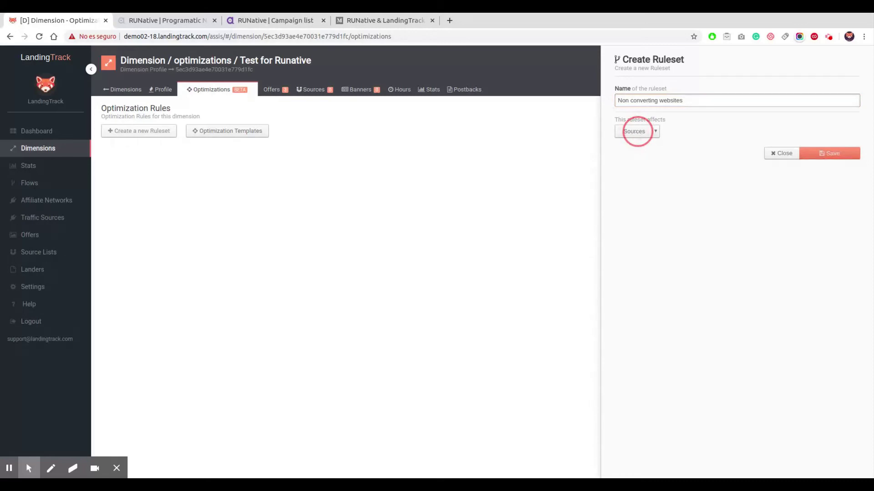
{"action": "left_click", "coordinate": [833, 154]}
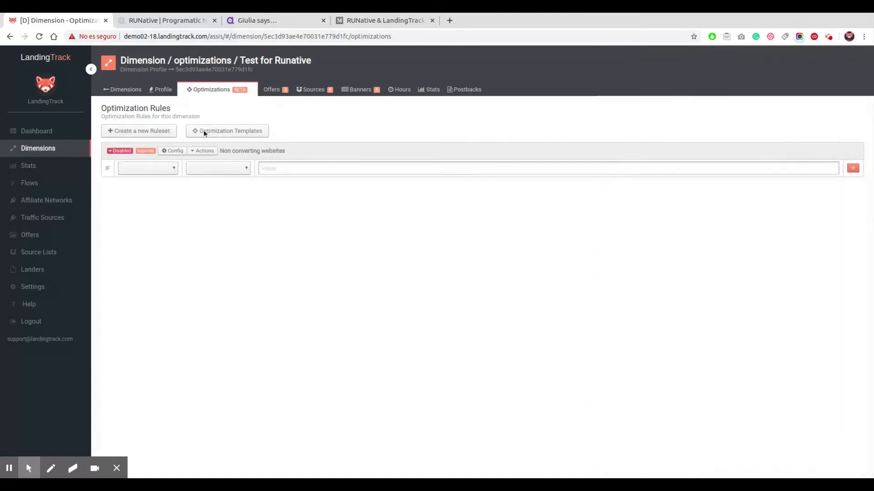
Step: Add the condition Cost Is Greater Than 0.35 to the Non converting websites ruleset
{"action": "left_click", "coordinate": [150, 178]}
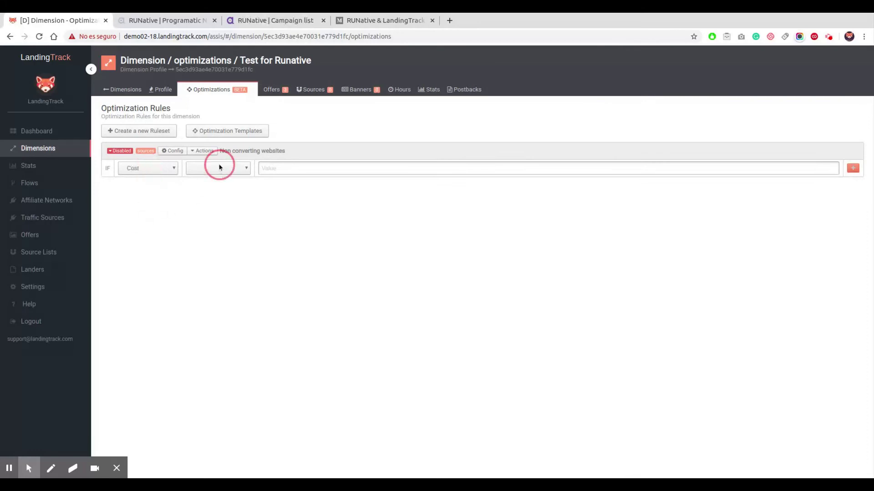
{"action": "left_click", "coordinate": [252, 183]}
{"action": "left_click", "coordinate": [325, 170]}
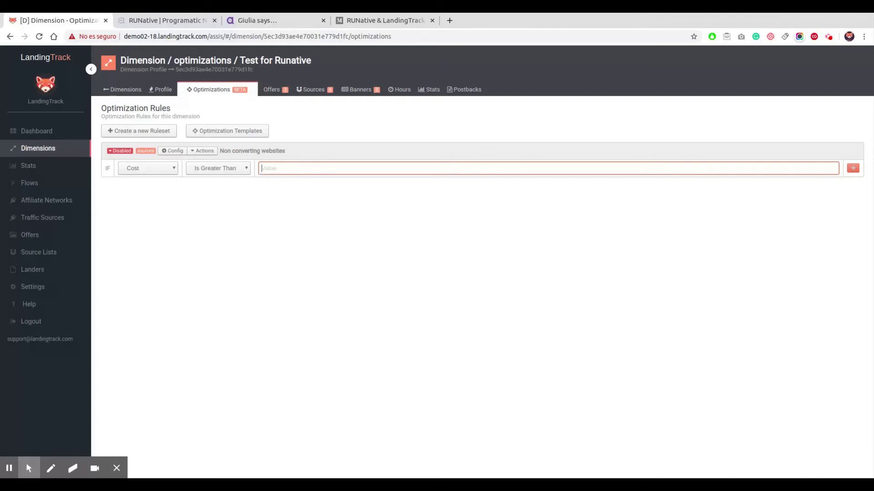
{"action": "type", "text": "0.35"}
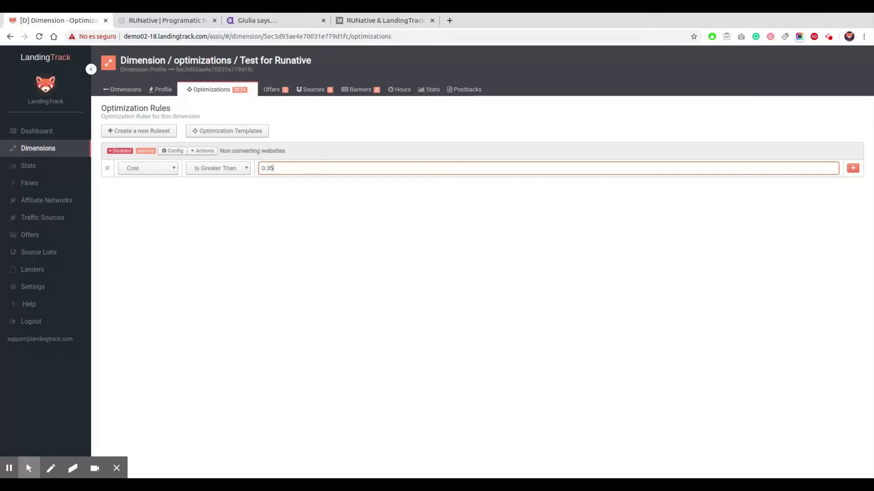
{"action": "left_click", "coordinate": [852, 168]}
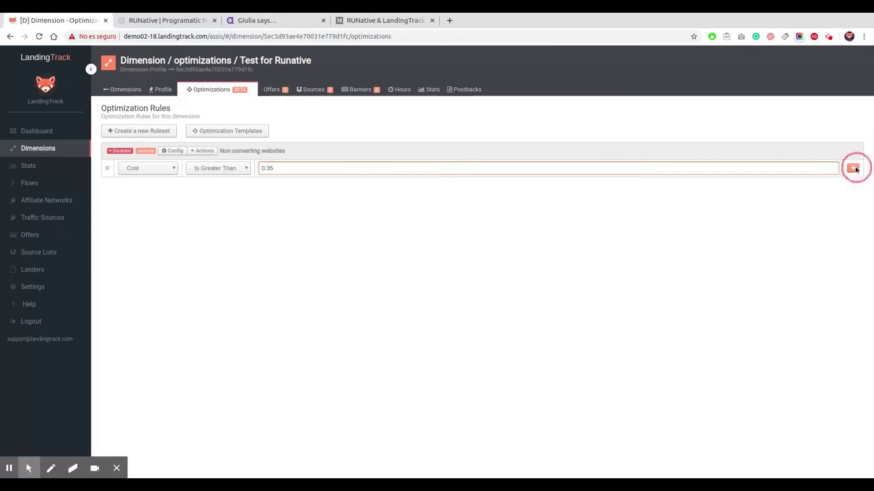
Step: Add a second condition, Leads Is Less Than 1, to the Non converting websites ruleset
{"action": "left_click", "coordinate": [155, 206]}
{"action": "left_click", "coordinate": [161, 231]}
{"action": "left_click", "coordinate": [226, 202]}
{"action": "left_click", "coordinate": [324, 203]}
{"action": "type", "text": "1"}
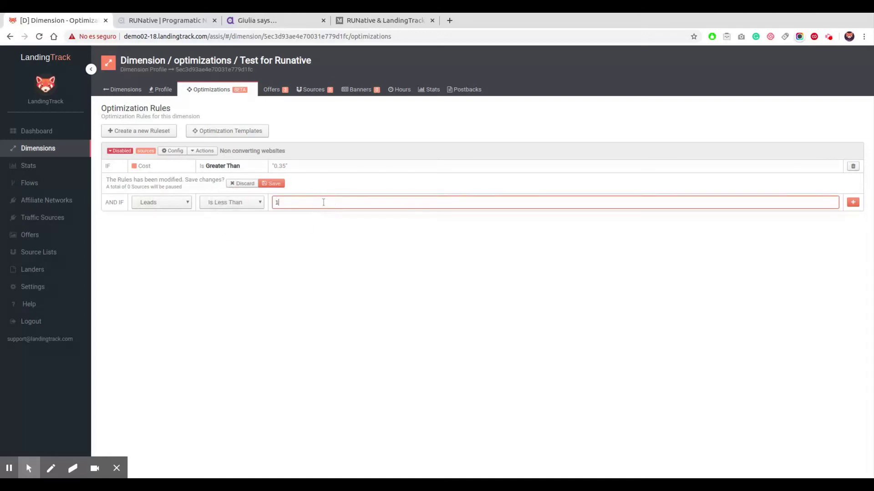
{"action": "left_click", "coordinate": [852, 203]}
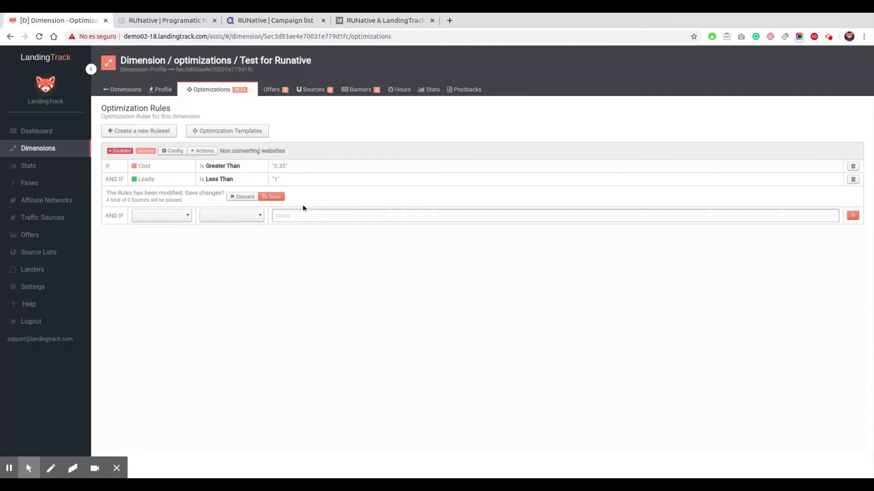
Step: Save the modified rules of the Non converting websites ruleset and enable it
{"action": "left_click", "coordinate": [272, 198]}
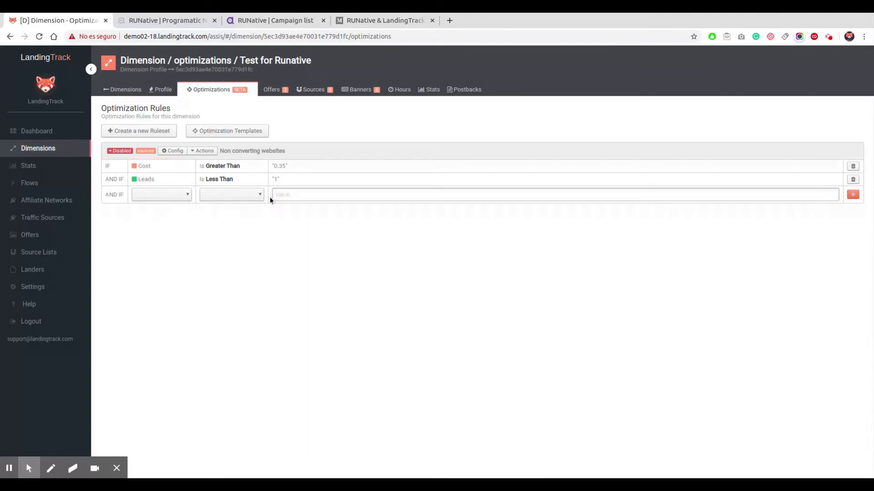
{"action": "left_click", "coordinate": [120, 151]}
{"action": "left_click", "coordinate": [139, 189]}
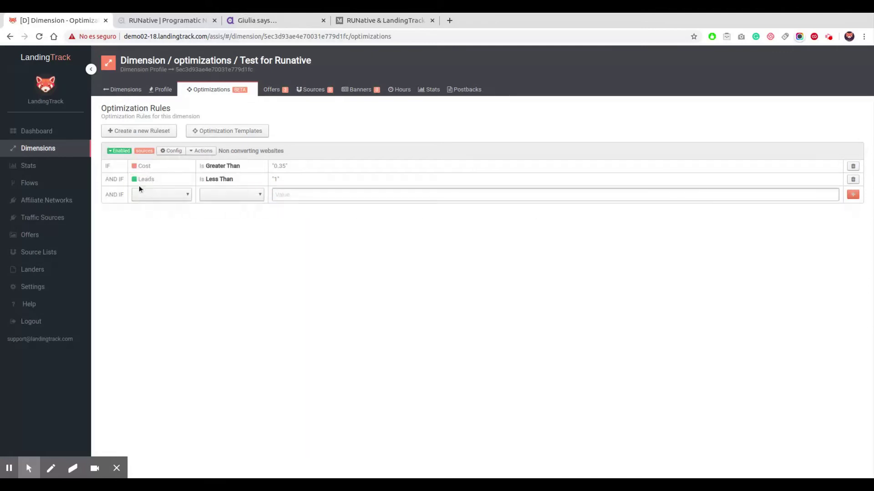
Step: Create another optimization ruleset named "ROI" that affects Sources
{"action": "left_click", "coordinate": [163, 132]}
{"action": "left_click", "coordinate": [658, 101]}
{"action": "type", "text": "ROI"}
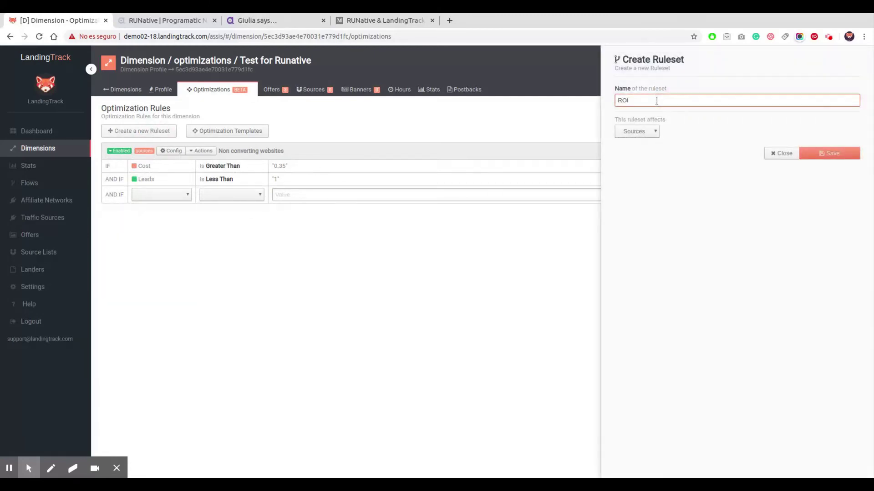
{"action": "left_click", "coordinate": [829, 154]}
Step: Add the condition Leads Is Greater Than 0 to the ROI ruleset
{"action": "left_click", "coordinate": [154, 269]}
{"action": "left_click", "coordinate": [239, 239]}
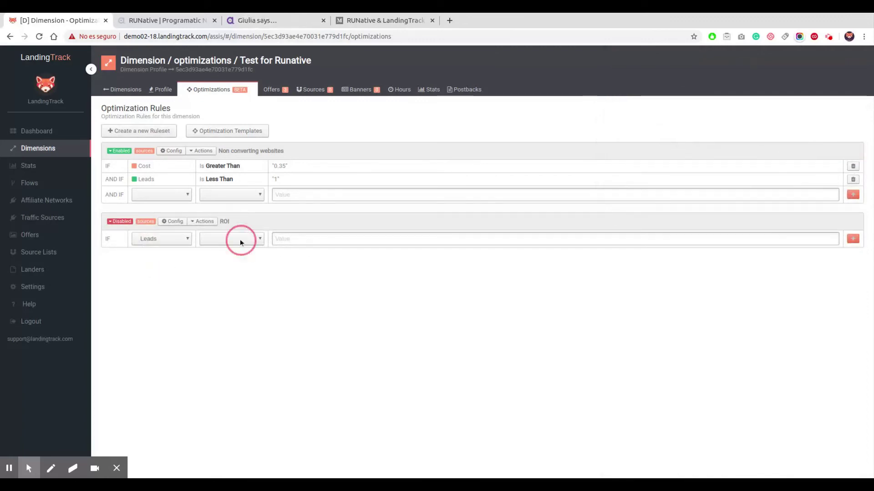
{"action": "left_click", "coordinate": [308, 248]}
{"action": "left_click", "coordinate": [312, 241]}
{"action": "type", "text": "0"}
{"action": "left_click", "coordinate": [853, 239]}
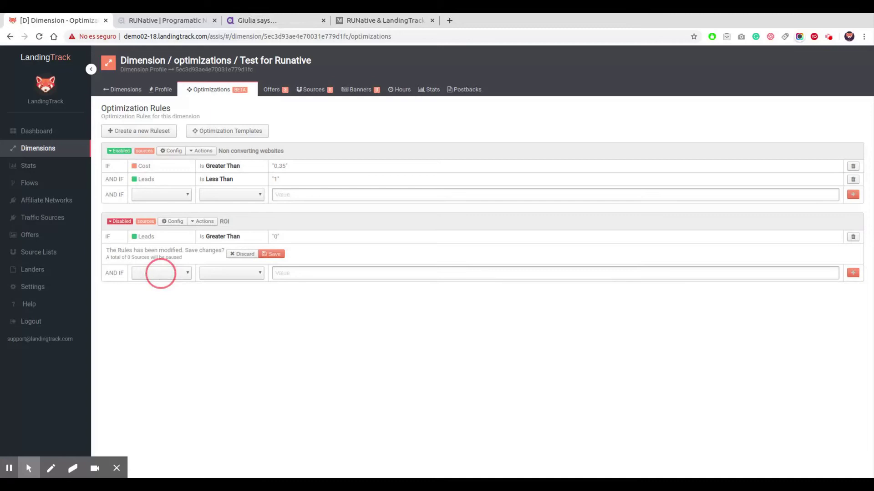
Step: Add a second condition, ROI Is Less Than 25 %, to the ROI ruleset
{"action": "left_click", "coordinate": [234, 326]}
{"action": "left_click", "coordinate": [236, 275]}
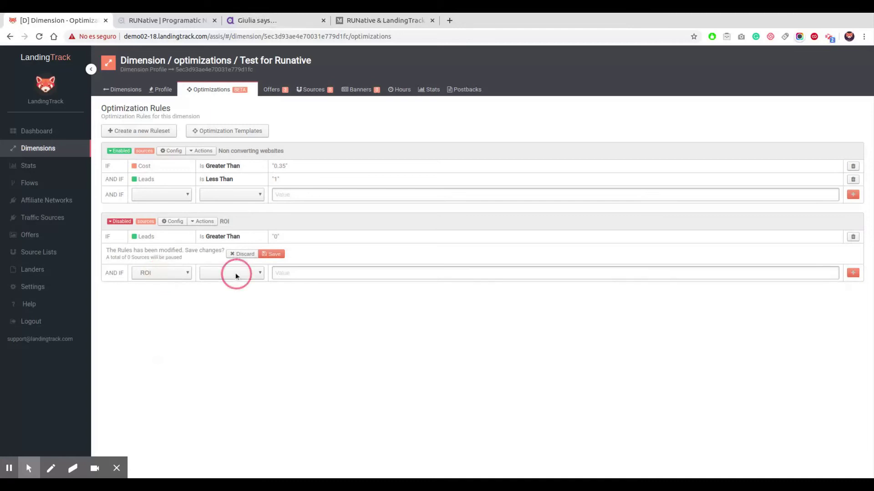
{"action": "left_click", "coordinate": [233, 290]}
{"action": "left_click", "coordinate": [339, 274]}
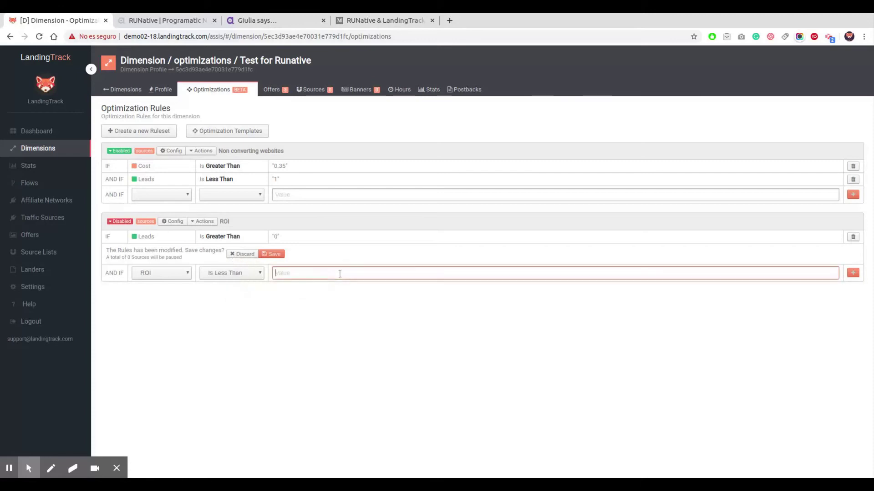
{"action": "type", "text": "25"}
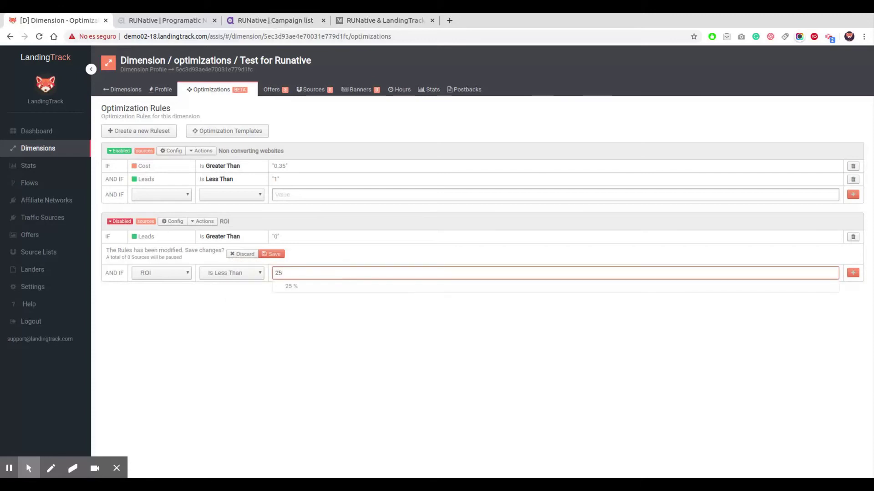
{"action": "left_click", "coordinate": [304, 287]}
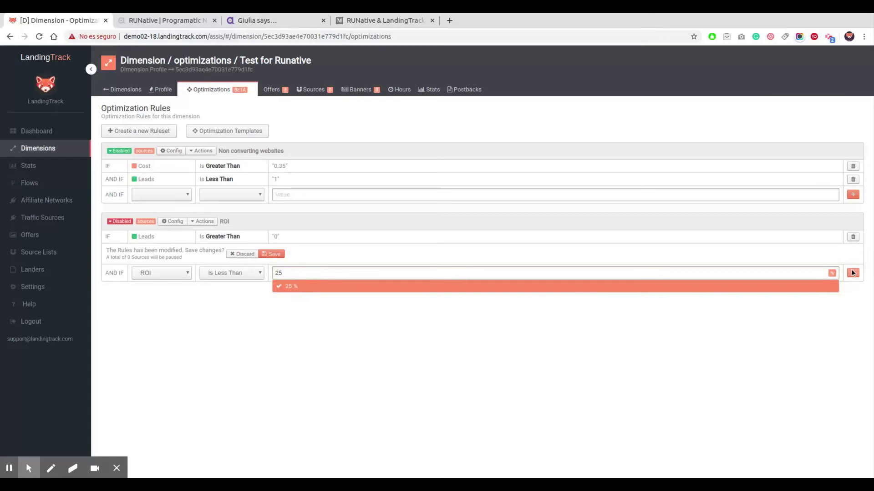
{"action": "left_click", "coordinate": [853, 273]}
Step: Save the modified rules of the ROI ruleset and enable it
{"action": "left_click", "coordinate": [273, 267]}
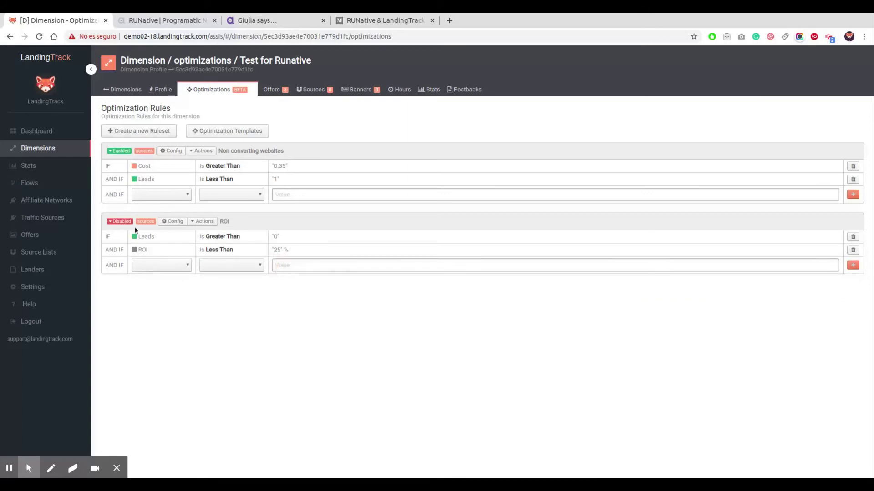
{"action": "left_click", "coordinate": [120, 222]}
{"action": "left_click", "coordinate": [142, 254]}
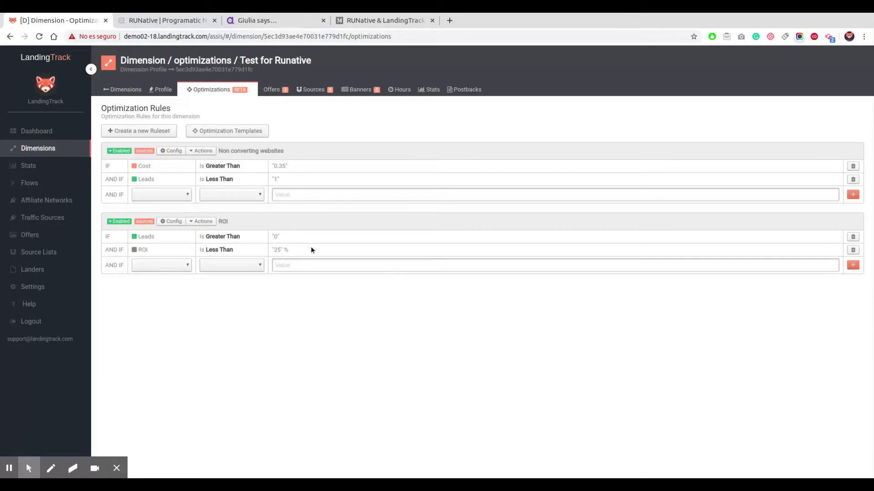
Step: Create a new offers path named "Android" for the dimension, containing the LandingTrack offer
{"action": "left_click", "coordinate": [269, 93]}
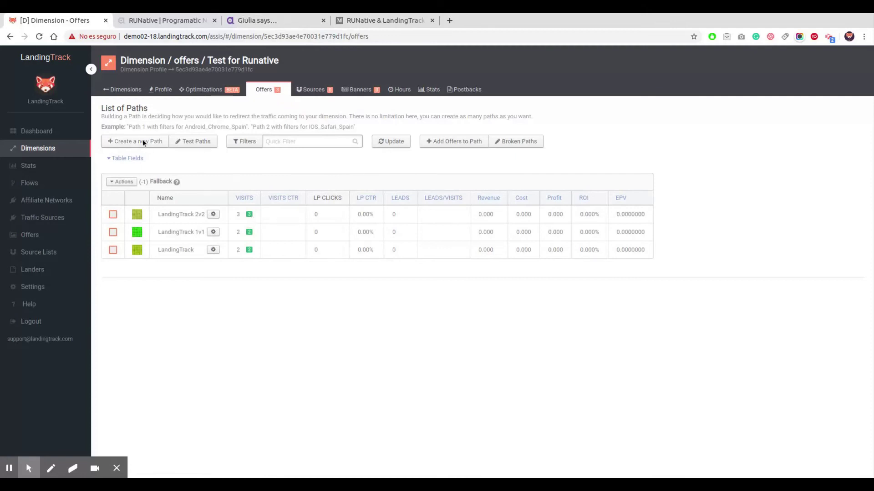
{"action": "left_click_drag", "start_coordinate": [141, 141], "coordinate": [198, 166]}
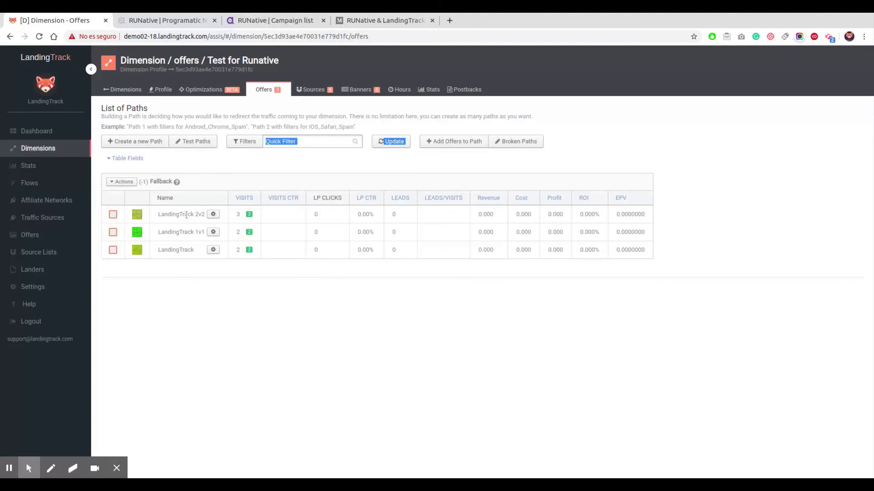
{"action": "left_click", "coordinate": [152, 142]}
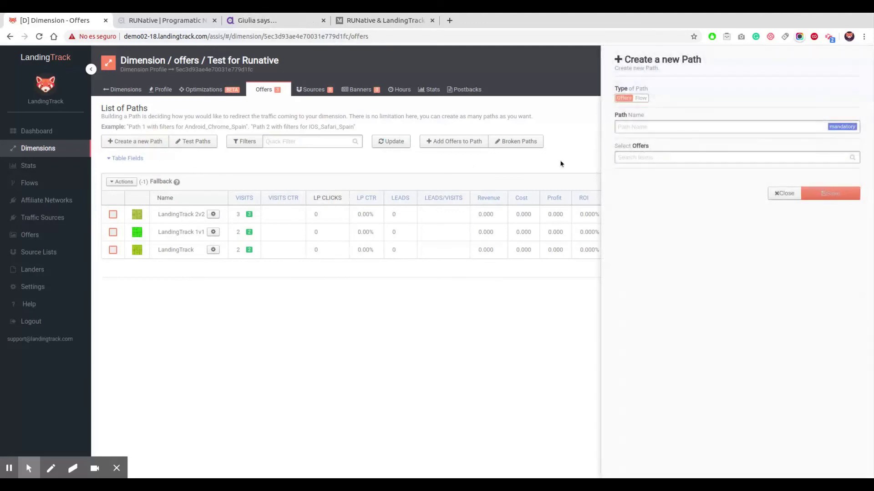
{"action": "left_click", "coordinate": [676, 127]}
{"action": "type", "text": "Android"}
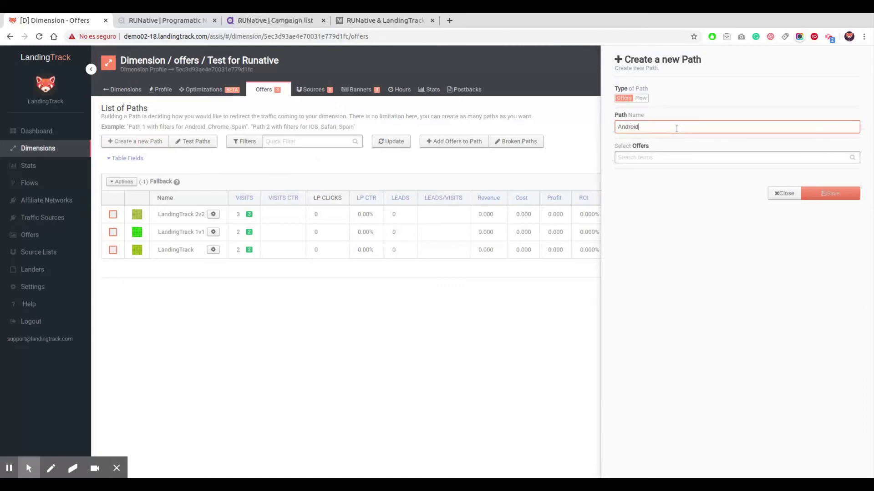
{"action": "left_click", "coordinate": [644, 158]}
{"action": "left_click", "coordinate": [669, 199]}
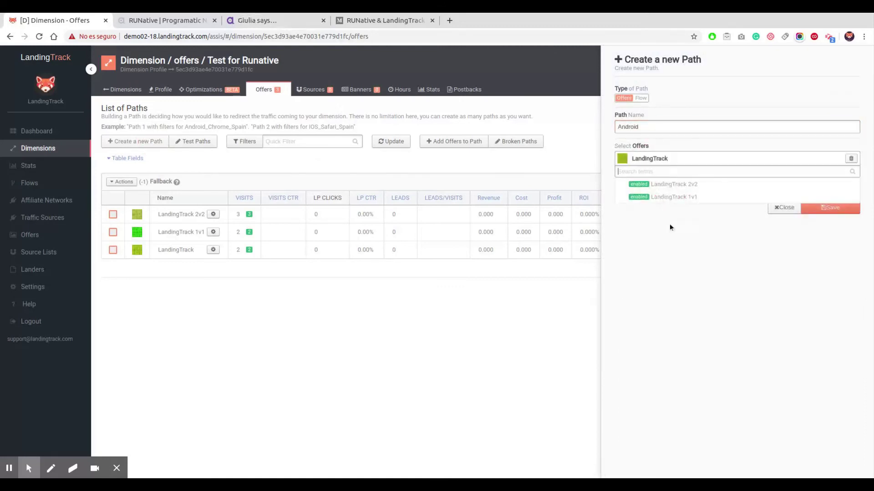
{"action": "left_click", "coordinate": [833, 208]}
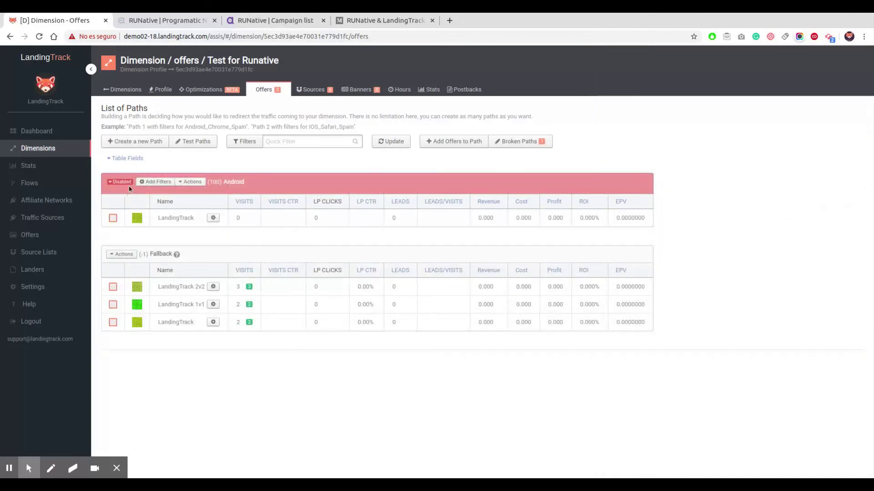
Step: Add an OS filter for Android to the Android path, enable the path and save it
{"action": "left_click", "coordinate": [146, 181]}
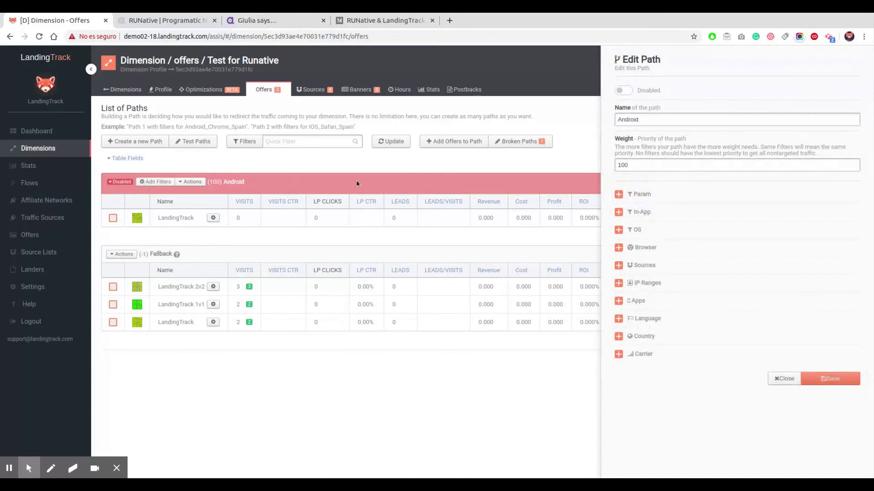
{"action": "left_click", "coordinate": [637, 229]}
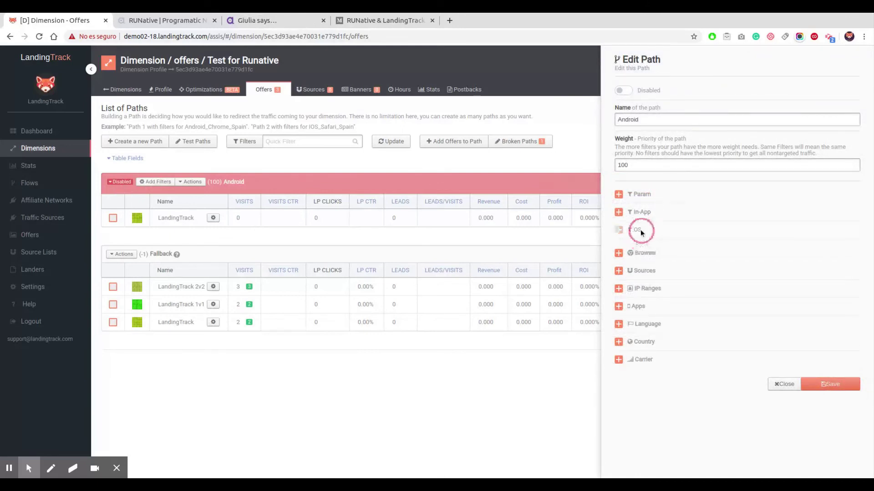
{"action": "left_click", "coordinate": [636, 251]}
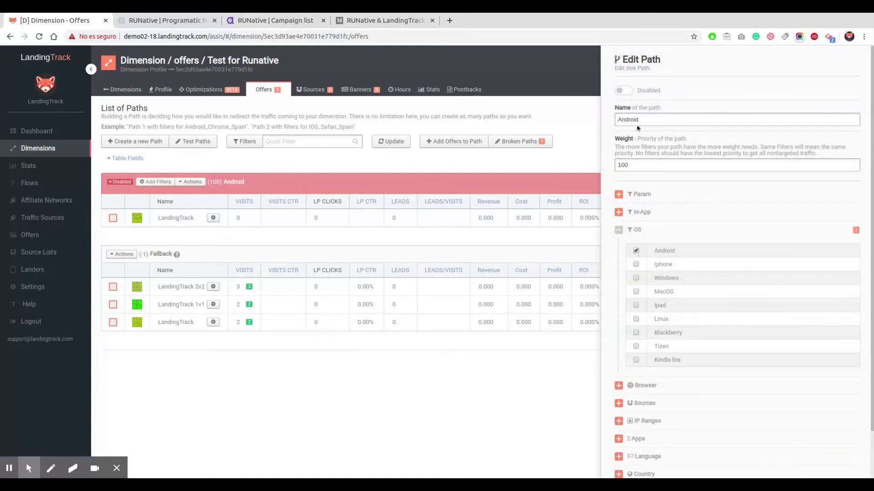
{"action": "left_click", "coordinate": [625, 90]}
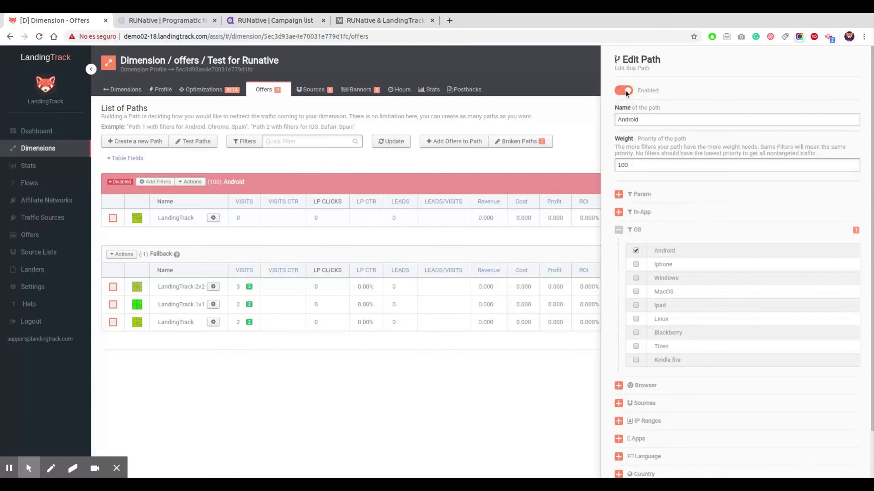
{"action": "left_click", "coordinate": [618, 230]}
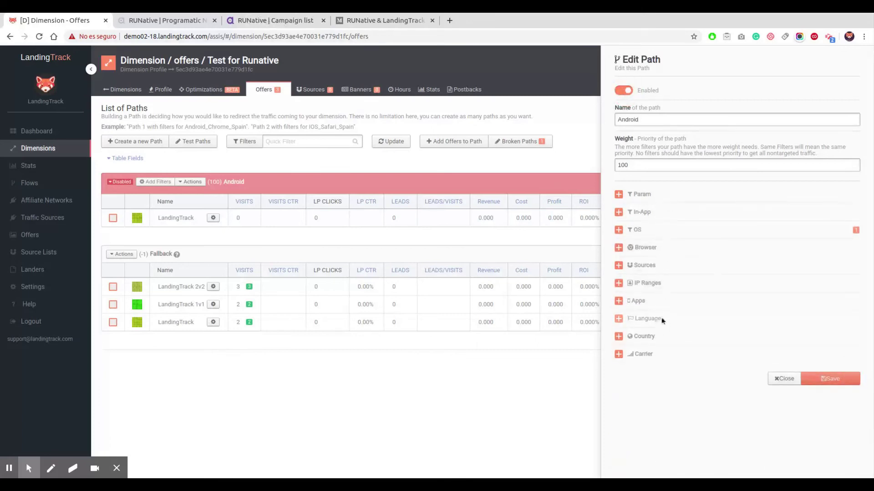
{"action": "left_click", "coordinate": [834, 381]}
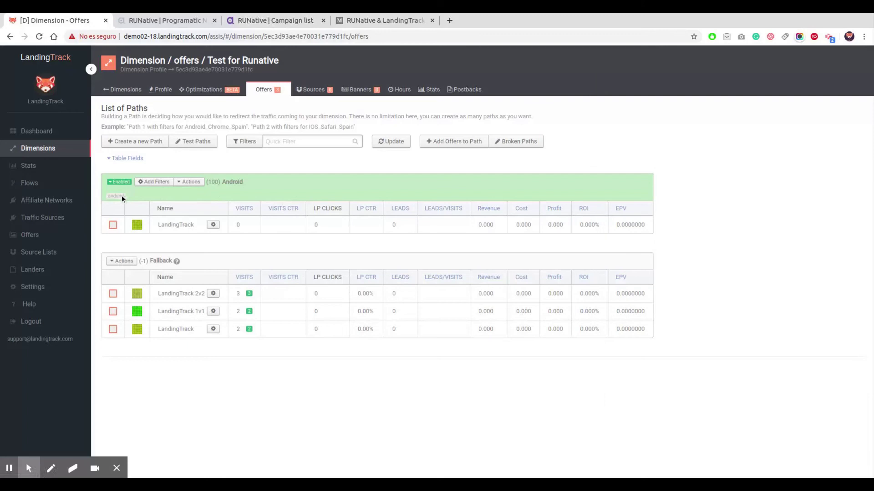
Step: Review the offers in the Android and Fallback paths and the dimension's source list
{"action": "double_click", "coordinate": [181, 224]}
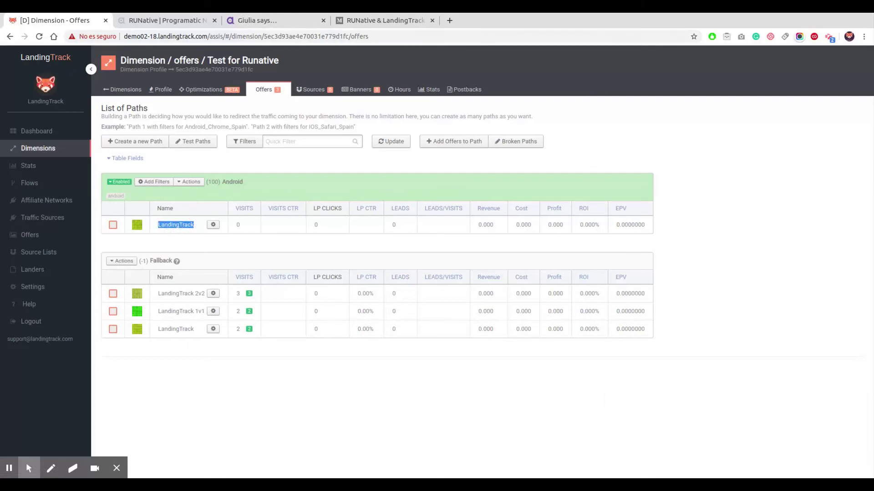
{"action": "left_click", "coordinate": [159, 260]}
{"action": "double_click", "coordinate": [159, 260]}
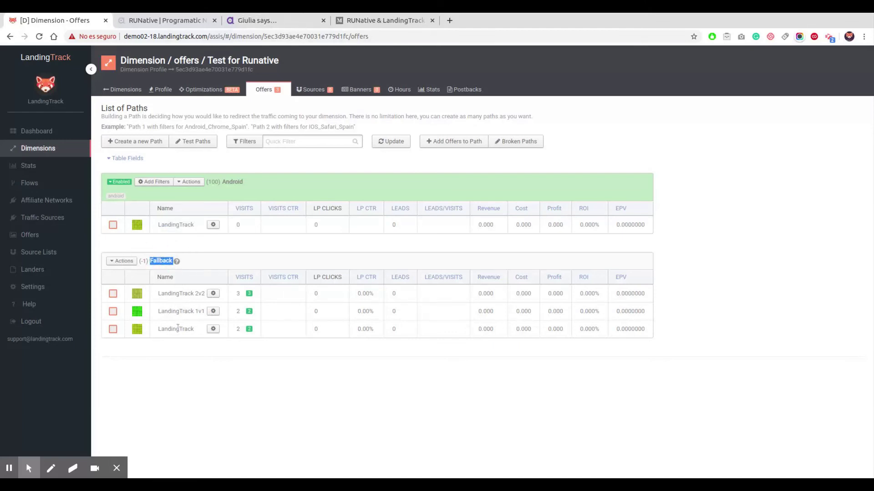
{"action": "left_click", "coordinate": [317, 93]}
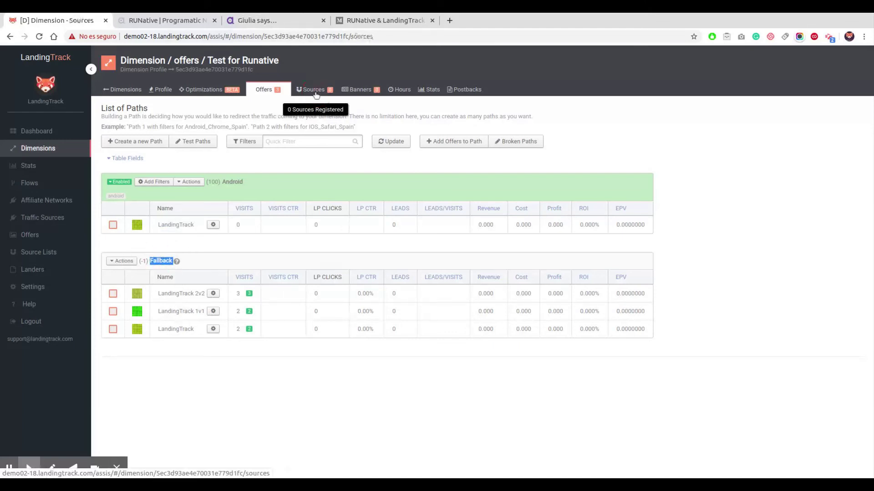
{"action": "left_click_drag", "start_coordinate": [263, 262], "coordinate": [224, 261]}
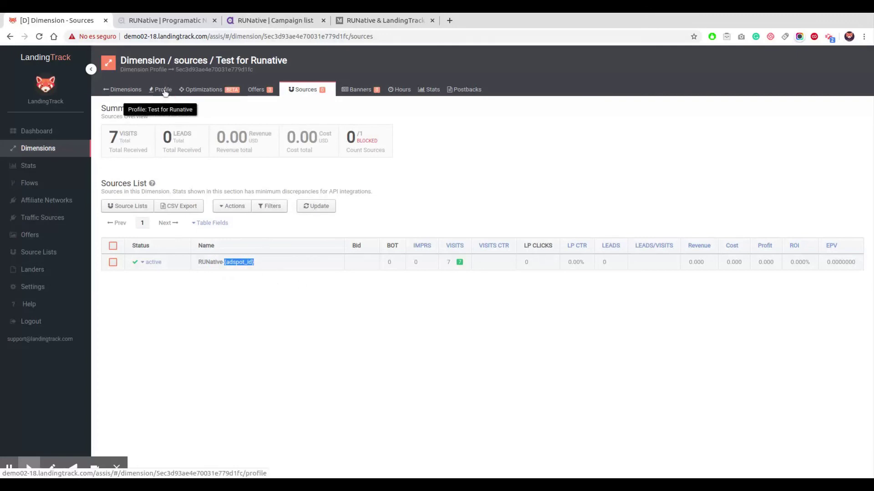
Step: Compare the Test for Runative dimension's campaign status, visits and cost with the RUNative campaign list
{"action": "left_click", "coordinate": [163, 90]}
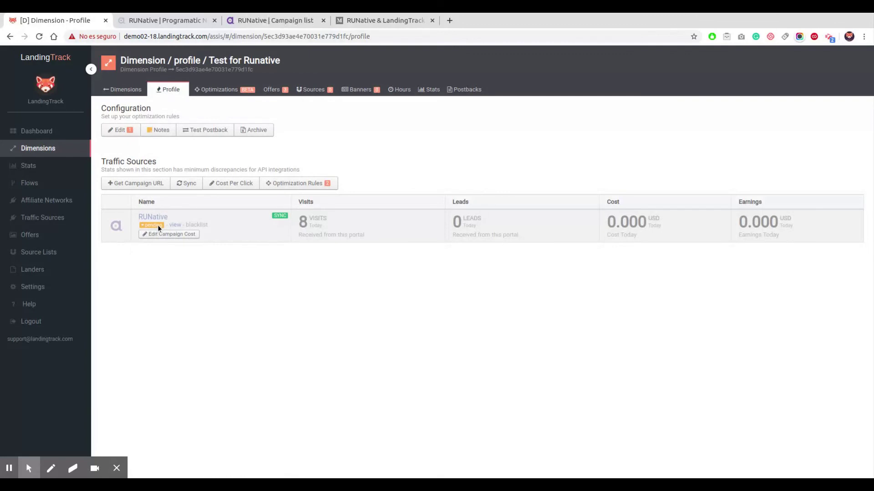
{"action": "left_click", "coordinate": [47, 154]}
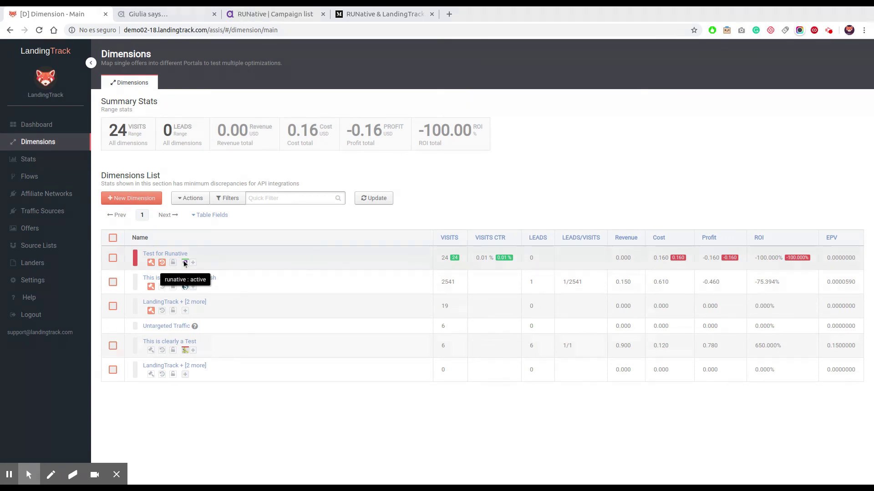
{"action": "left_click", "coordinate": [273, 15]}
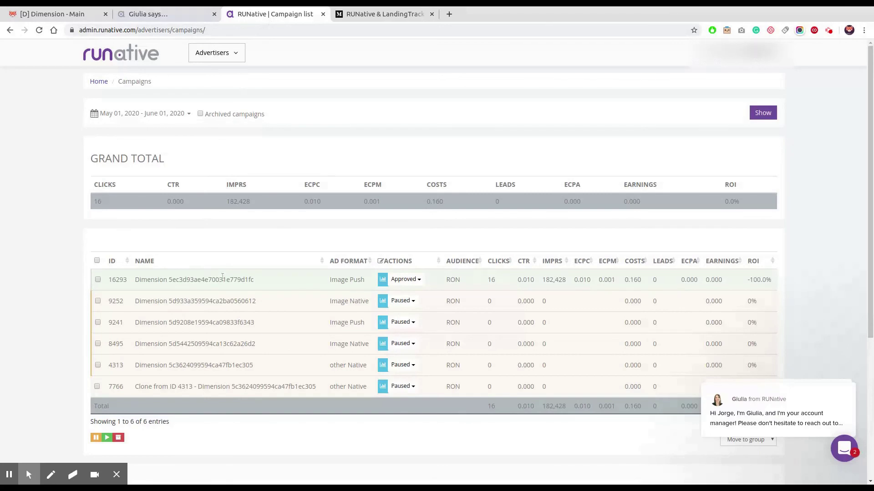
{"action": "left_click", "coordinate": [50, 13]}
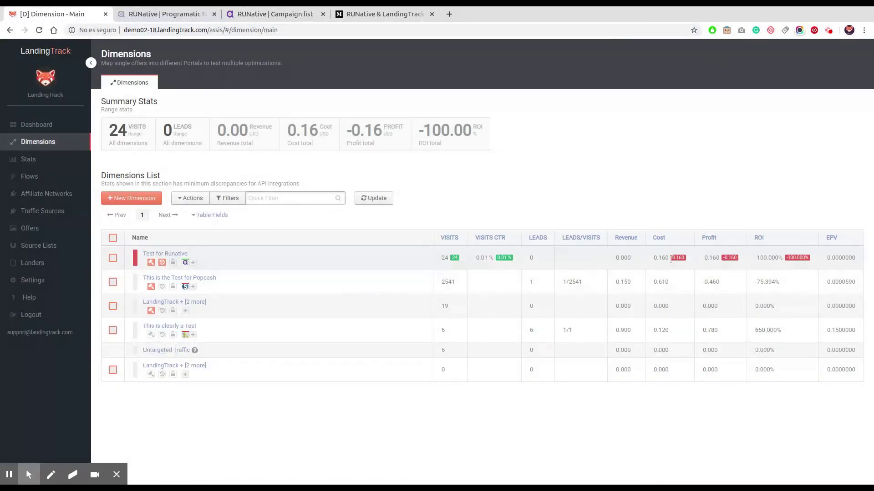
{"action": "left_click", "coordinate": [167, 254]}
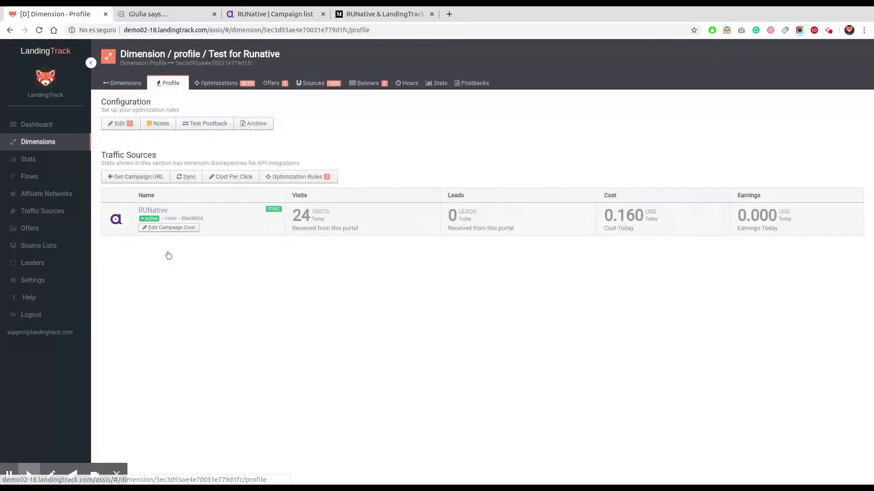
{"action": "double_click", "coordinate": [300, 221]}
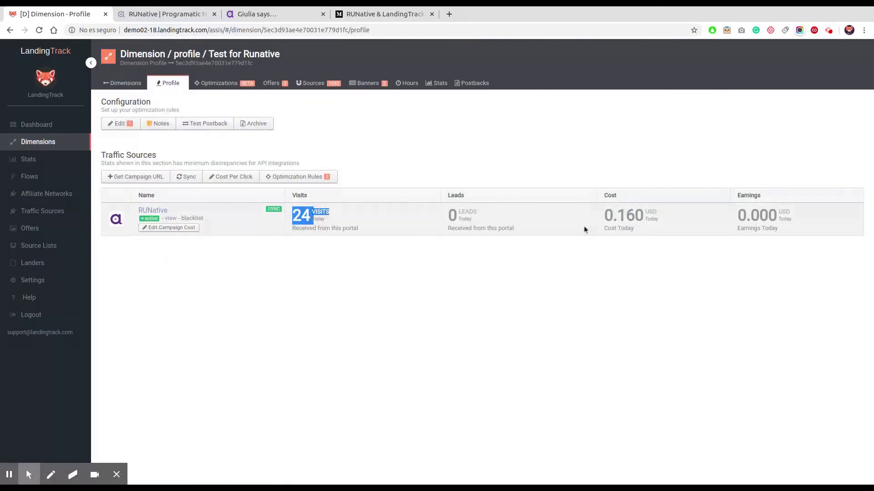
{"action": "left_click_drag", "start_coordinate": [604, 218], "coordinate": [625, 217]}
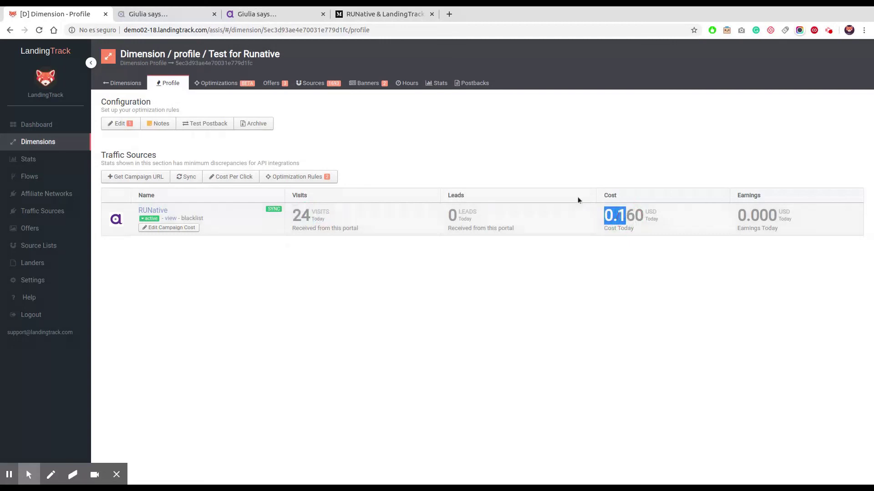
Step: Examine the dimension's traffic and cost broken down by offer path, source and banner
{"action": "left_click", "coordinate": [272, 84]}
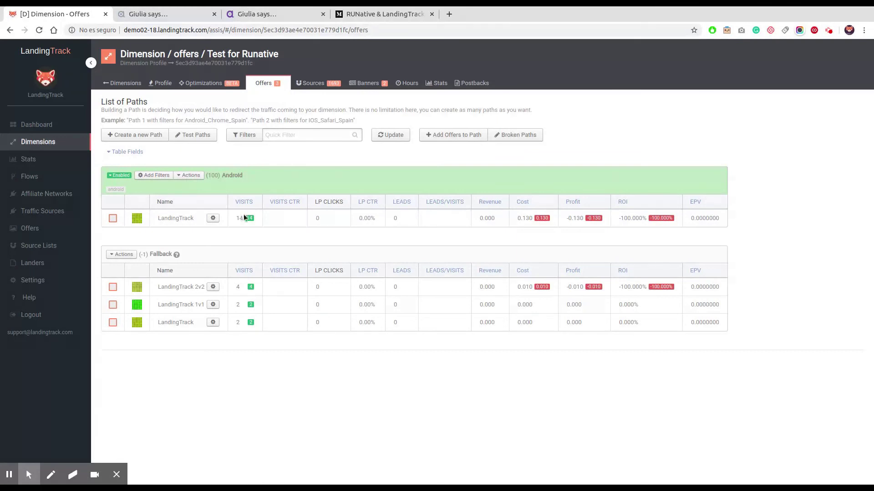
{"action": "double_click", "coordinate": [235, 175]}
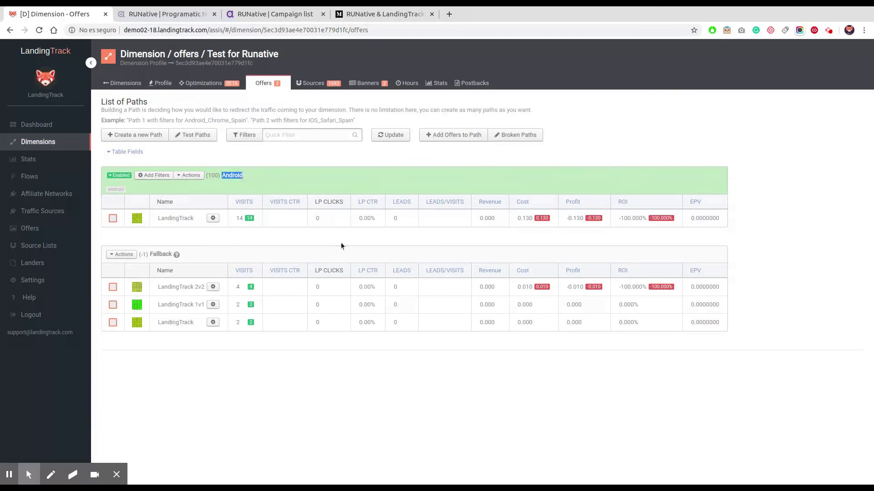
{"action": "left_click", "coordinate": [311, 85]}
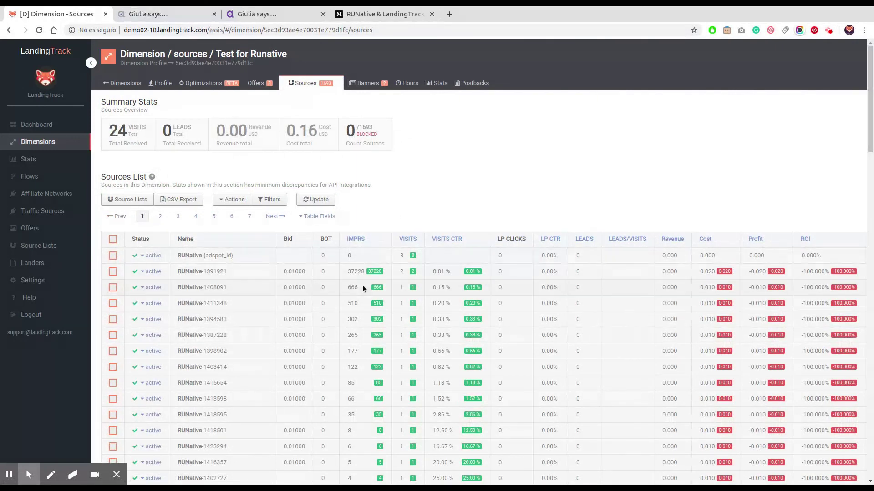
{"action": "scroll", "coordinate": [362, 285], "scroll_direction": "down", "scroll_amount": 2}
{"action": "left_click", "coordinate": [355, 301]}
{"action": "scroll", "coordinate": [354, 301], "scroll_direction": "up", "scroll_amount": 2}
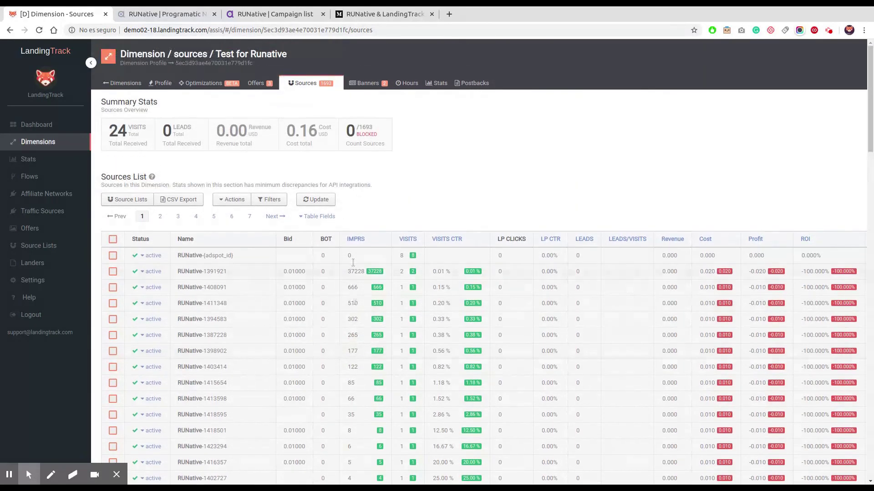
{"action": "left_click", "coordinate": [366, 83]}
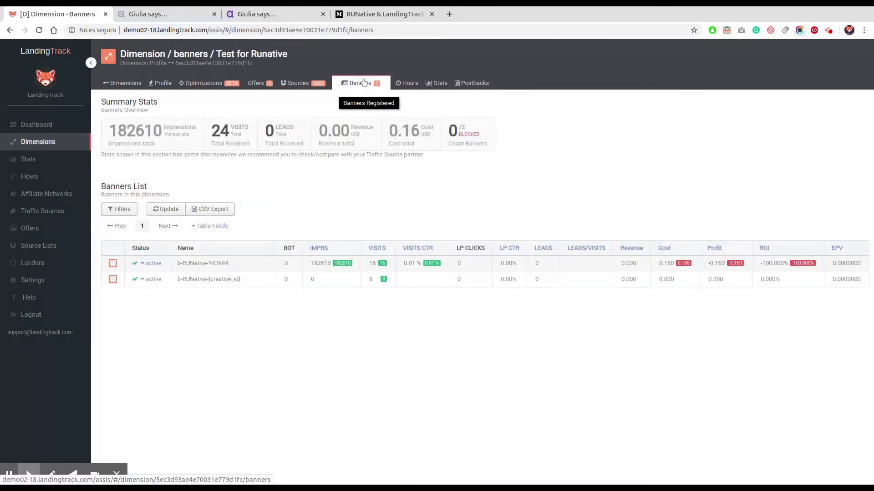
{"action": "left_click", "coordinate": [222, 263]}
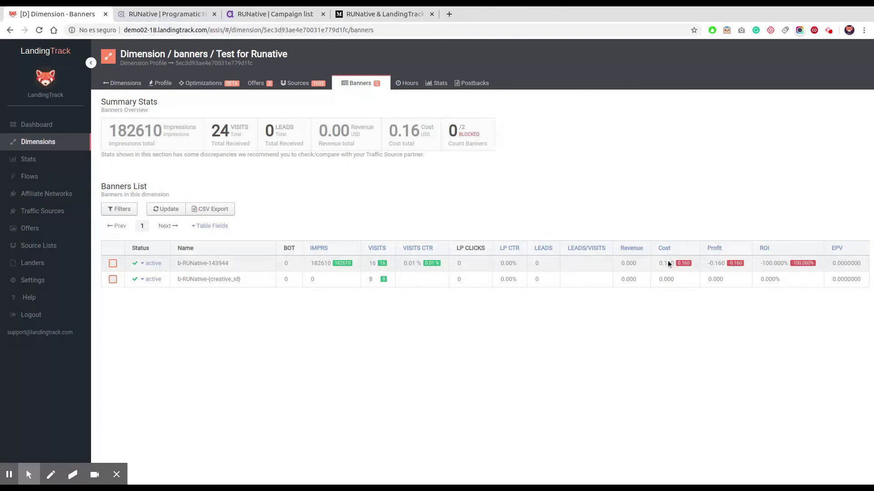
Step: Pause the RUNative campaign from the Test for Runative dimension's profile
{"action": "left_click", "coordinate": [162, 86]}
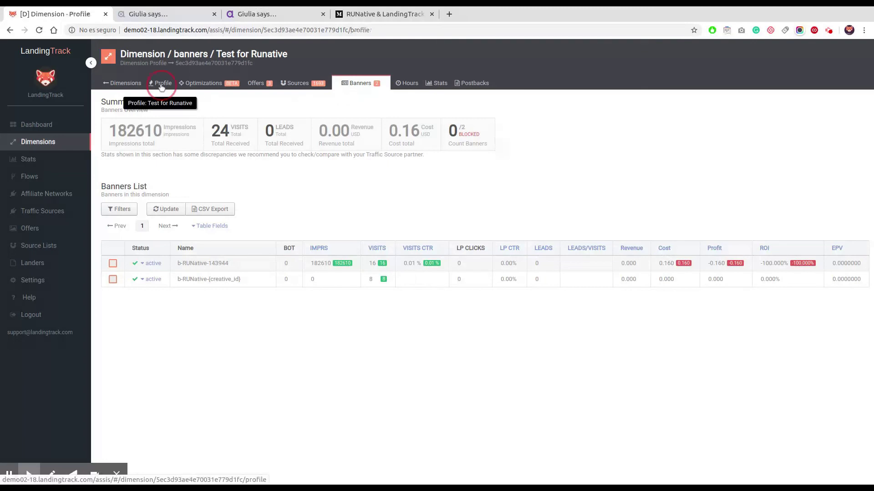
{"action": "left_click", "coordinate": [152, 220]}
{"action": "left_click", "coordinate": [250, 278]}
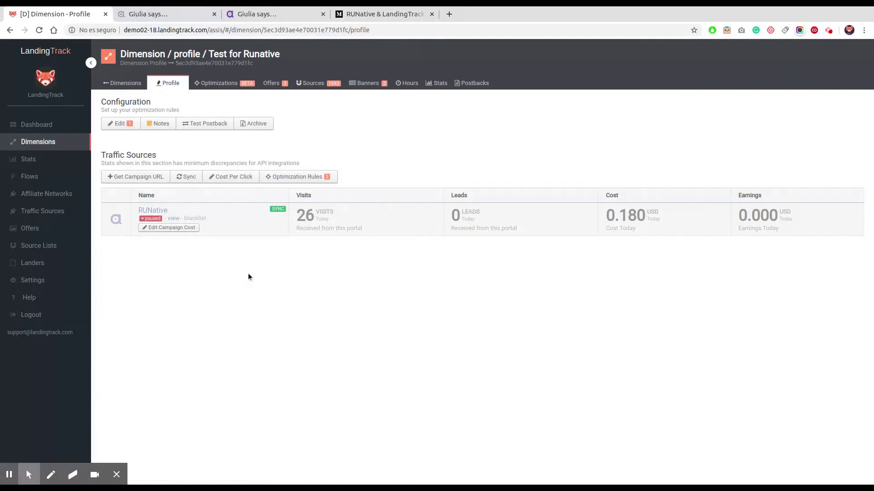
Step: Check the campaign's status in the reloaded RUNative campaign list and return to LandingTrack's dimensions list
{"action": "left_click", "coordinate": [52, 142]}
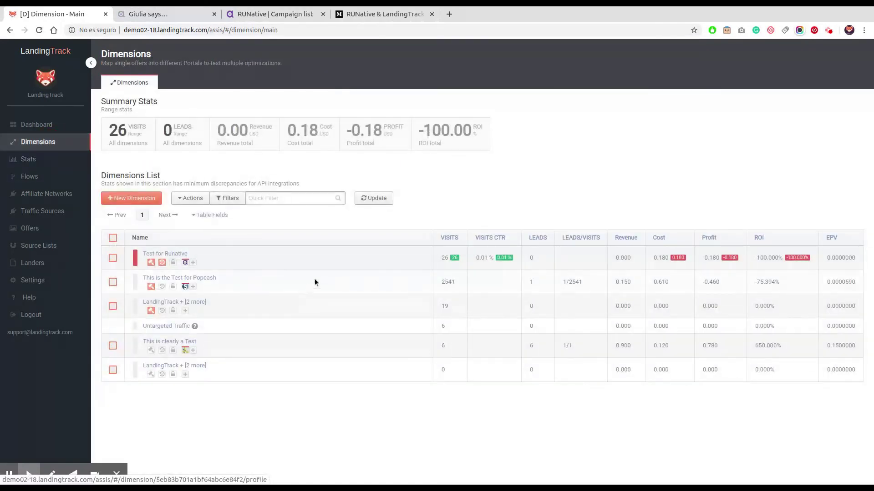
{"action": "left_click", "coordinate": [268, 17]}
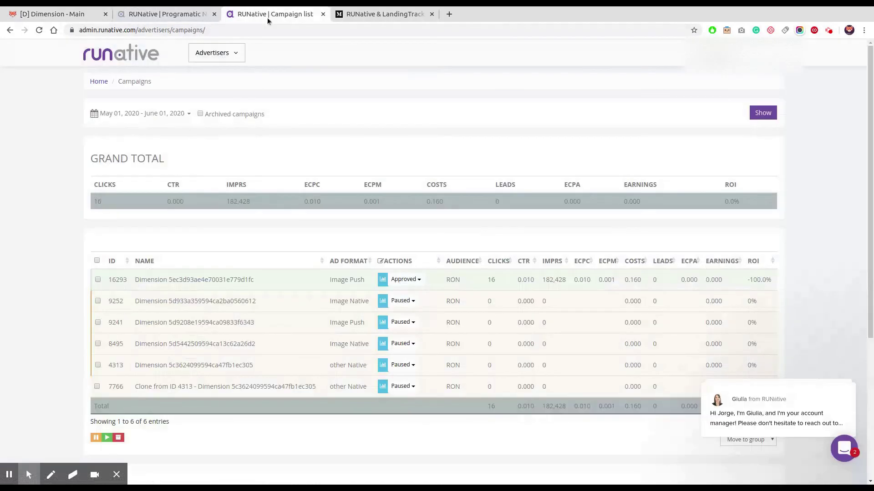
{"action": "left_click", "coordinate": [39, 30]}
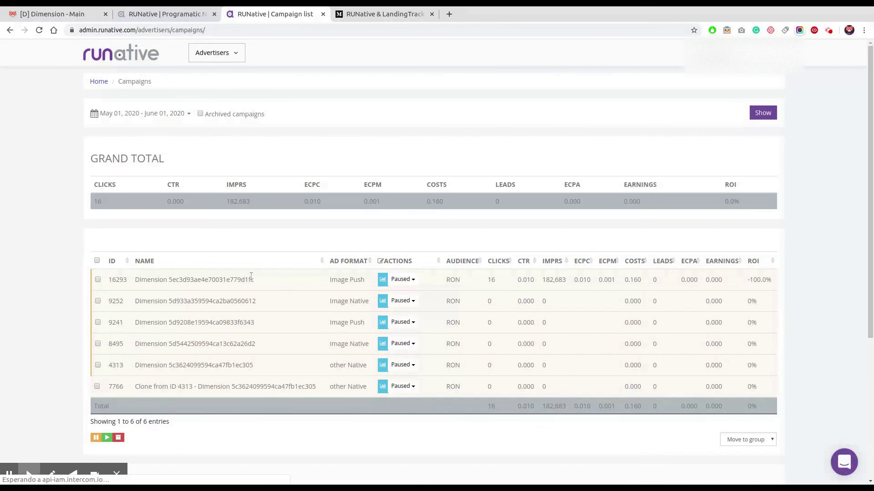
{"action": "left_click", "coordinate": [63, 15]}
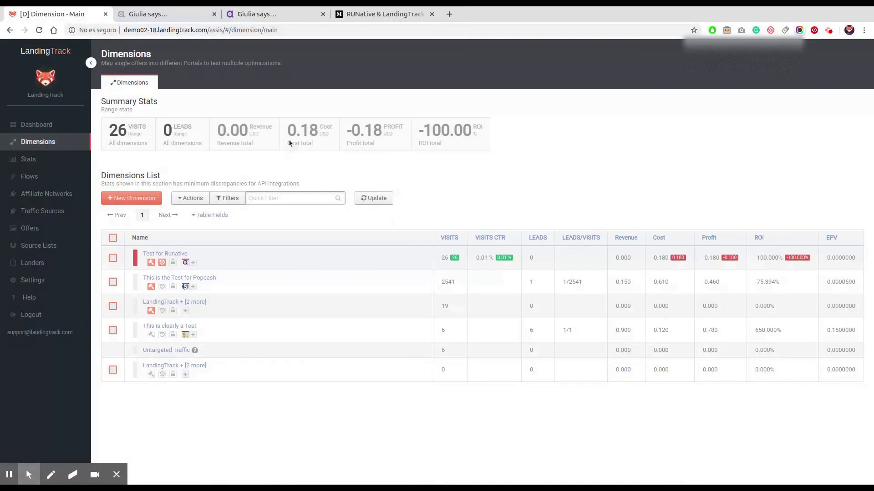